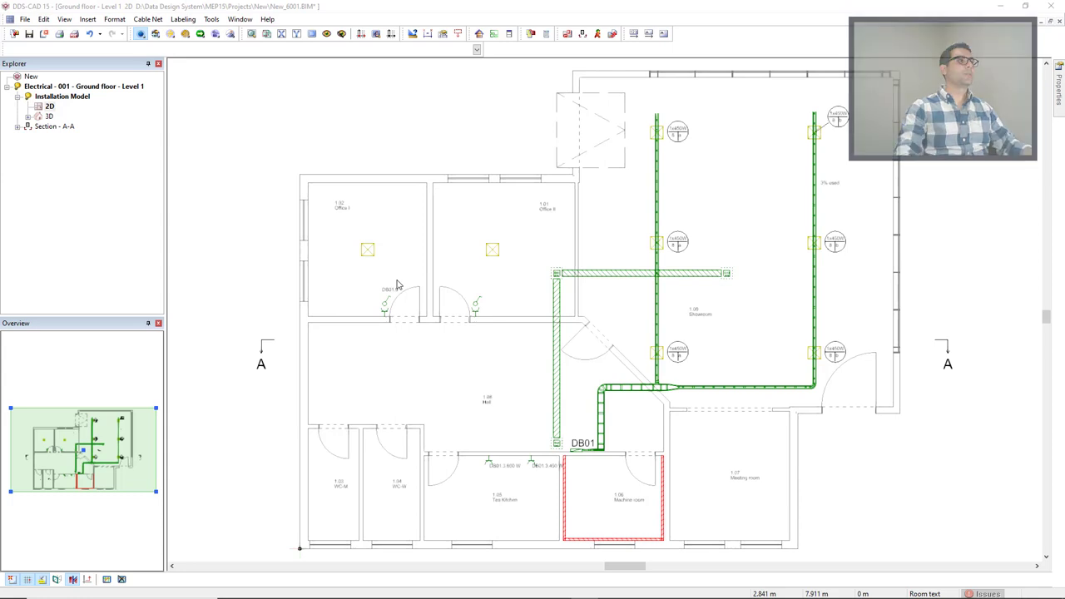
- Create a new plot layout model with the wizard, keeping the name 'Plot Layout'
left_click(599, 35)
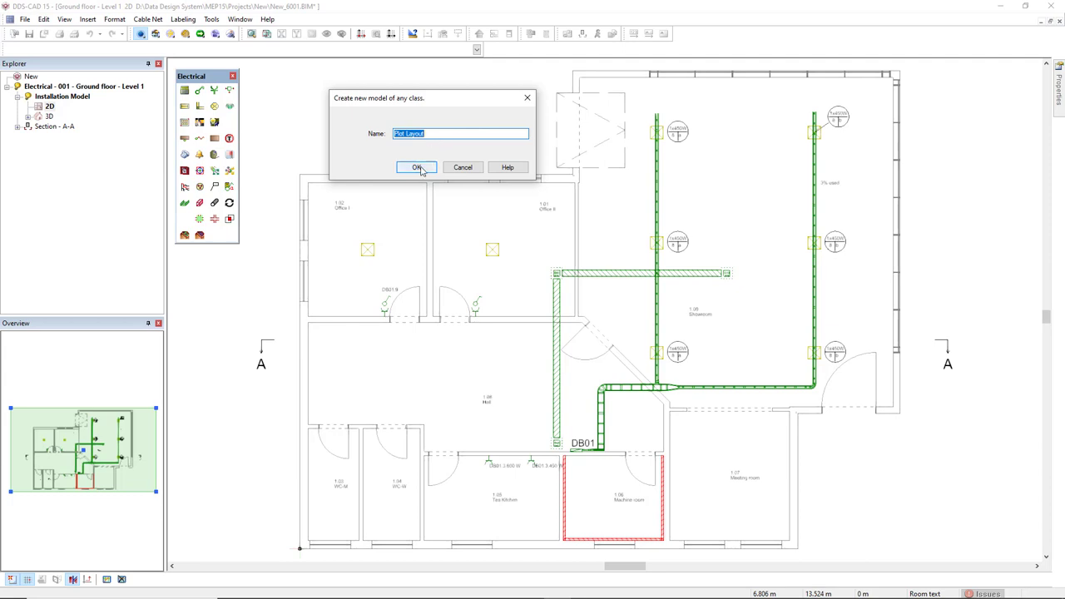
left_click(417, 167)
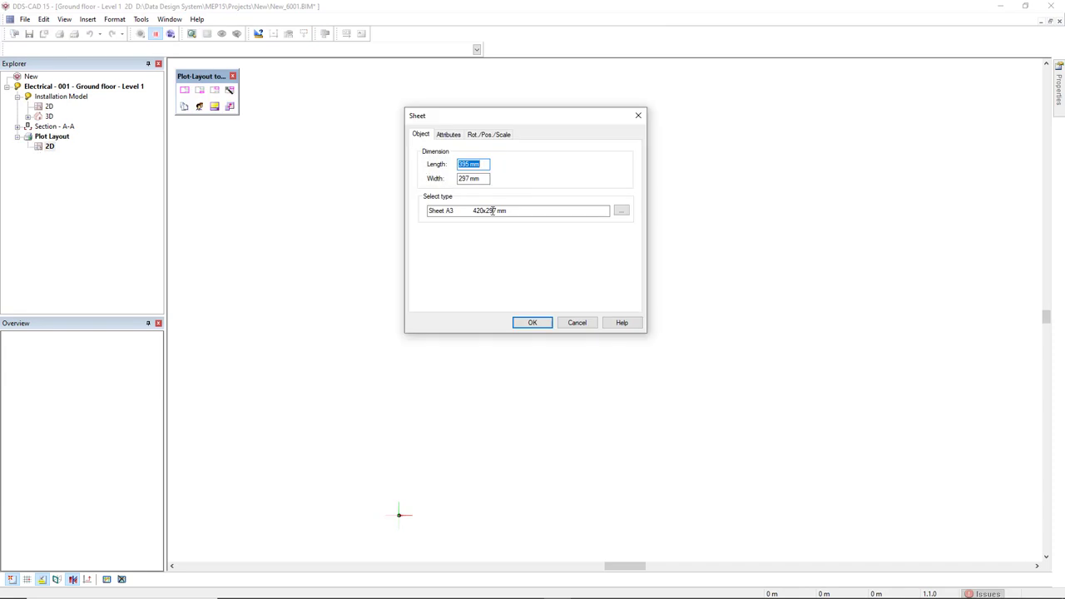
- Choose Sheet A2 (594x420 mm) as the sheet type and place the sheet frame
left_click(622, 211)
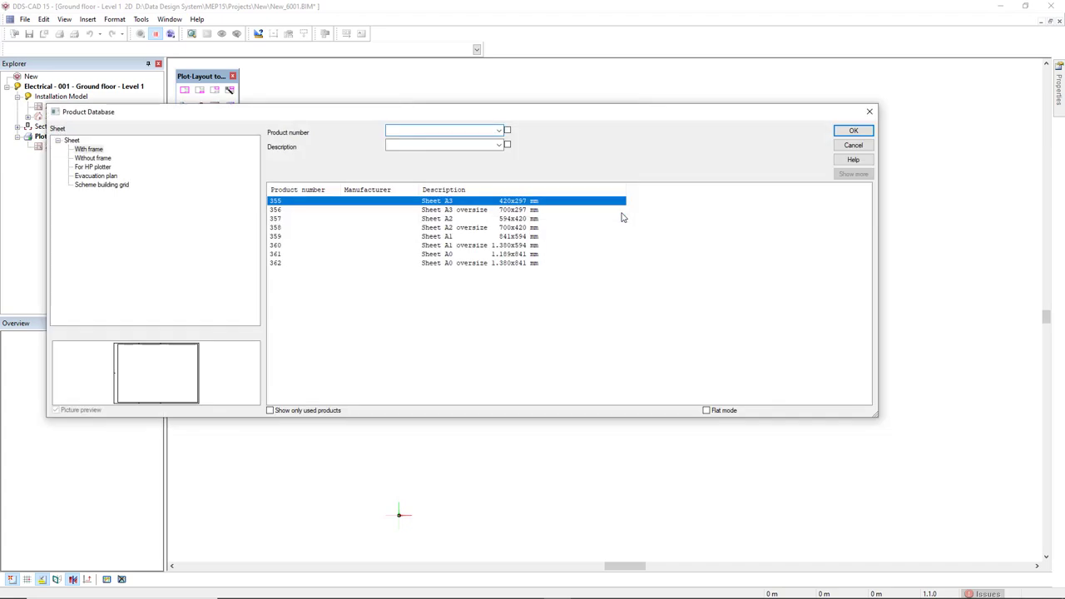
left_click(468, 221)
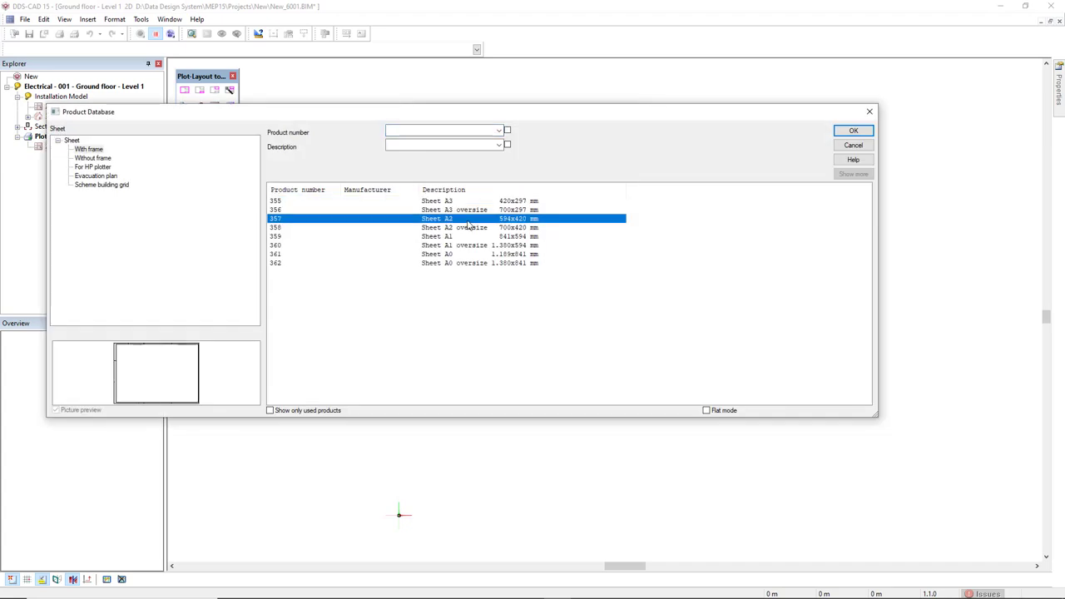
left_click(854, 131)
left_click(533, 323)
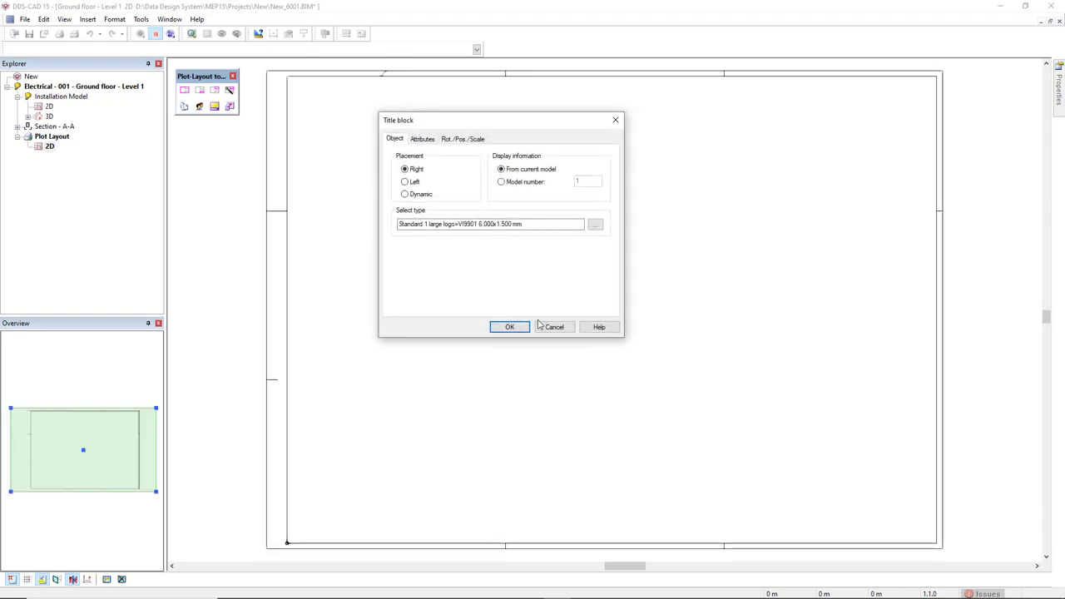
- Place the TF-020425-02 Standard 1 title block from the Product Database on the sheet
left_click(599, 226)
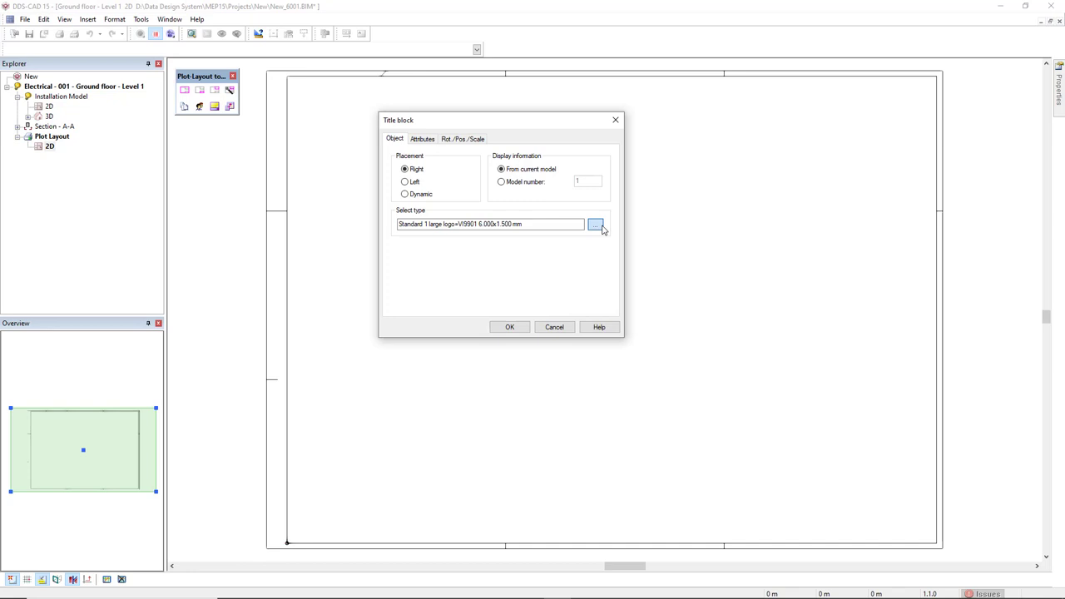
left_click(543, 212)
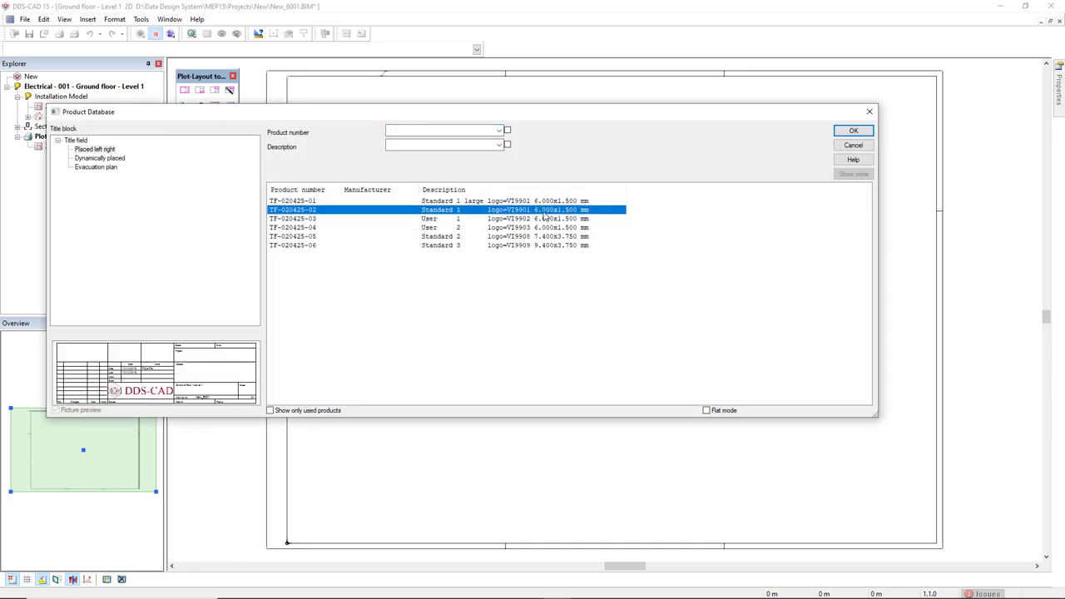
left_click(853, 131)
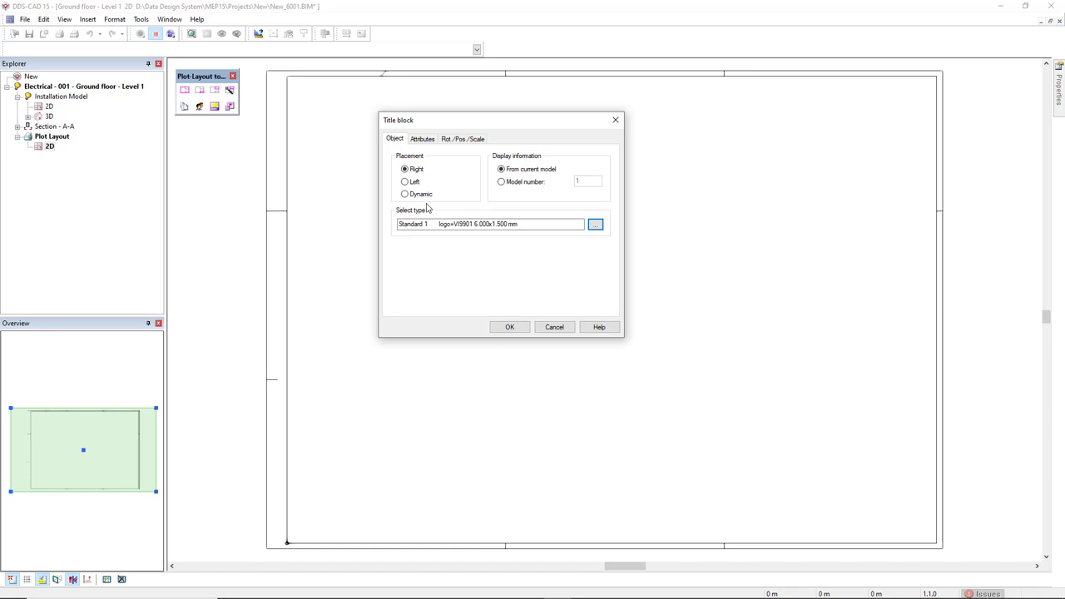
left_click(502, 327)
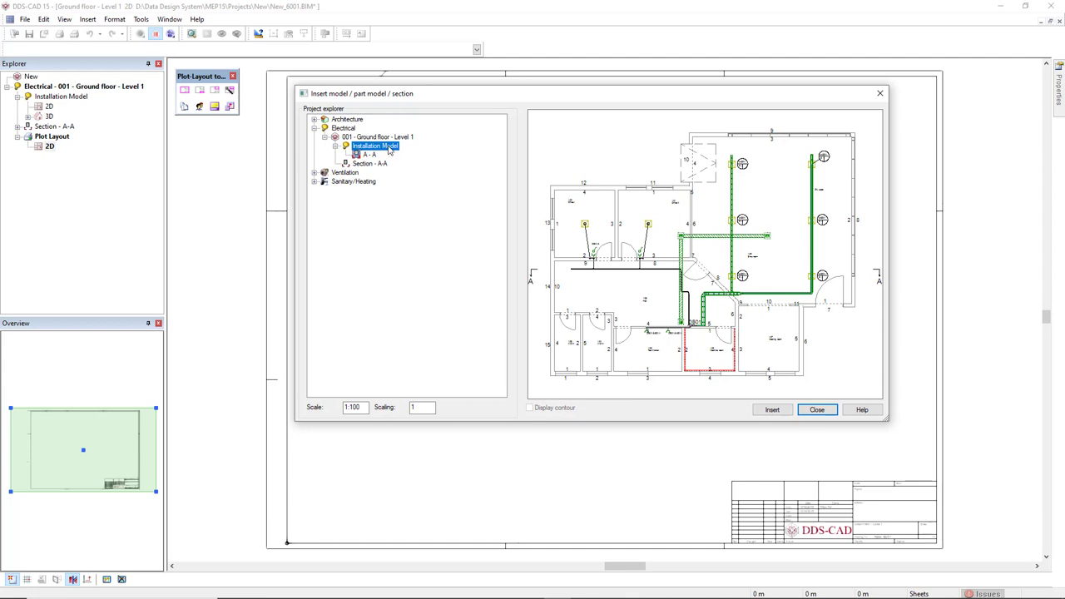
- Insert the ground-floor installation plan at scale 1:50 and place it on the sheet
left_click(364, 407)
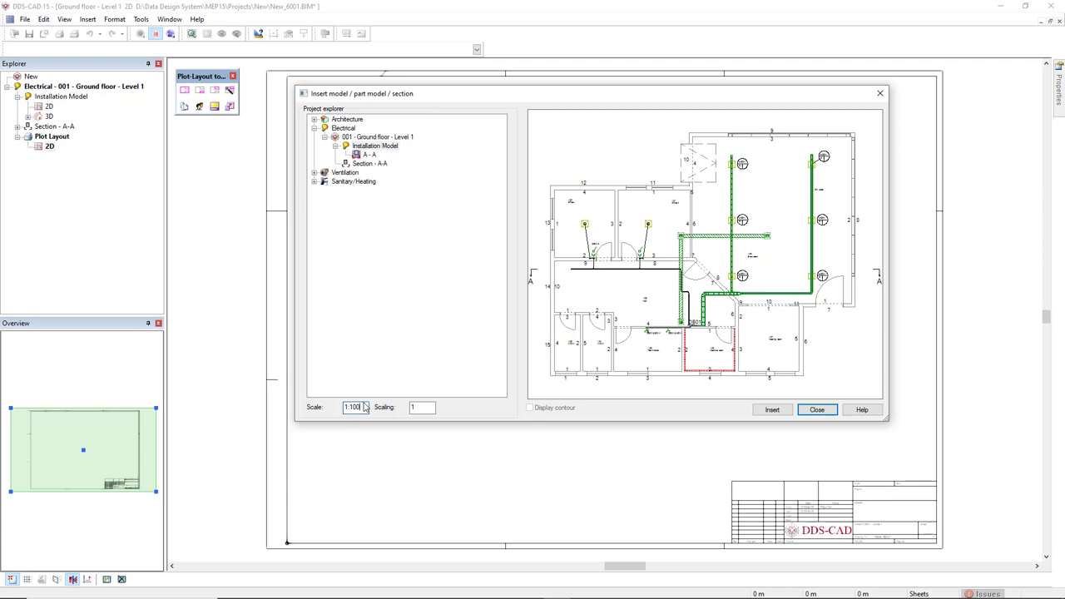
key("BackSpace")
key("BackSpace")
key("BackSpace")
type("50")
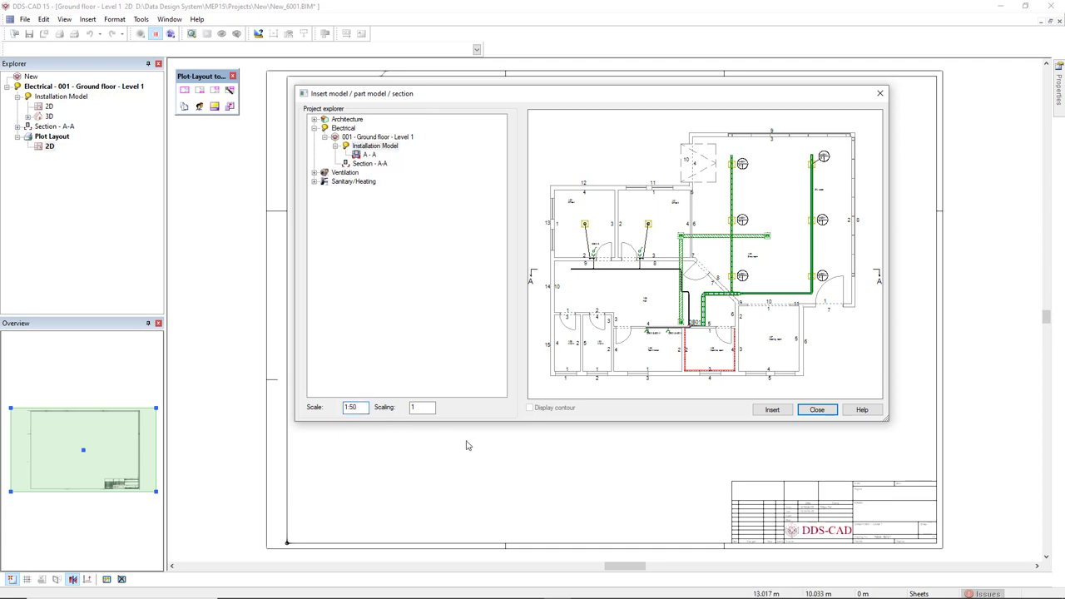
left_click(772, 409)
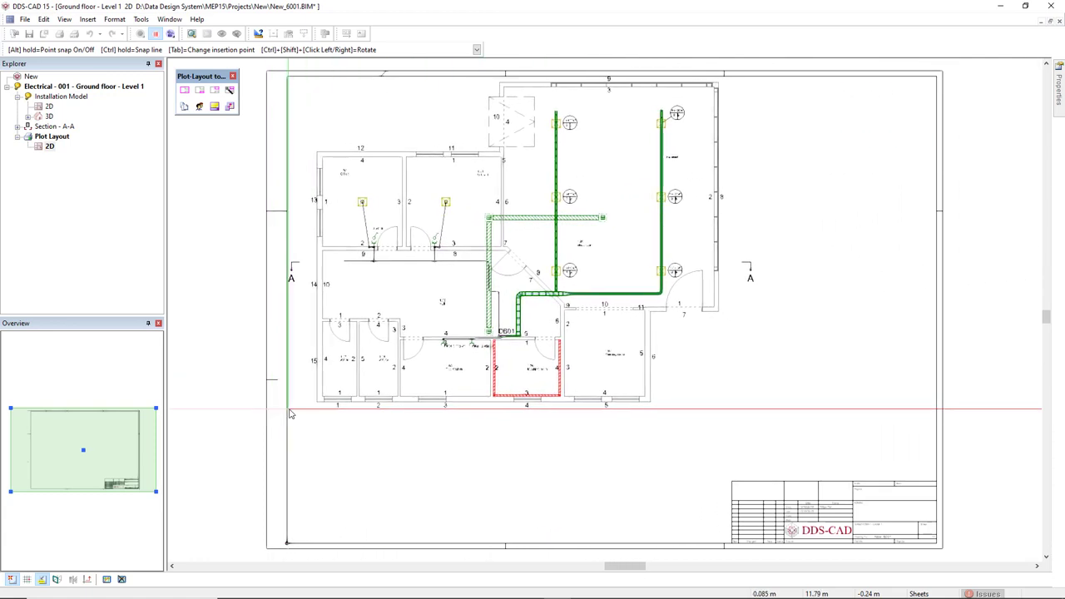
left_click(290, 416)
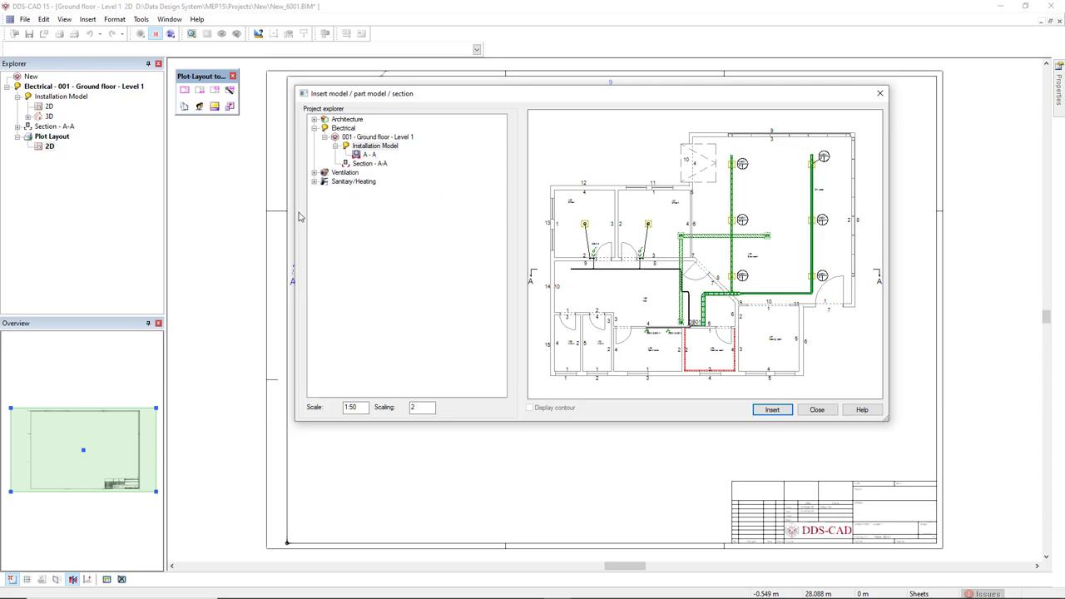
- Insert Section - A-A and place it below the floor plan
left_click(371, 164)
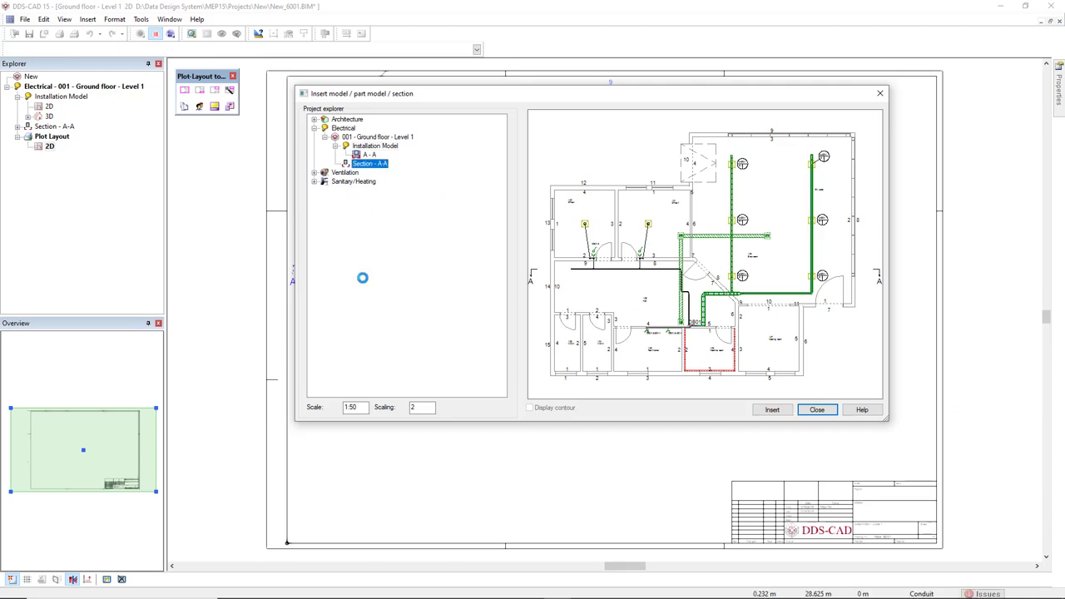
left_click(773, 410)
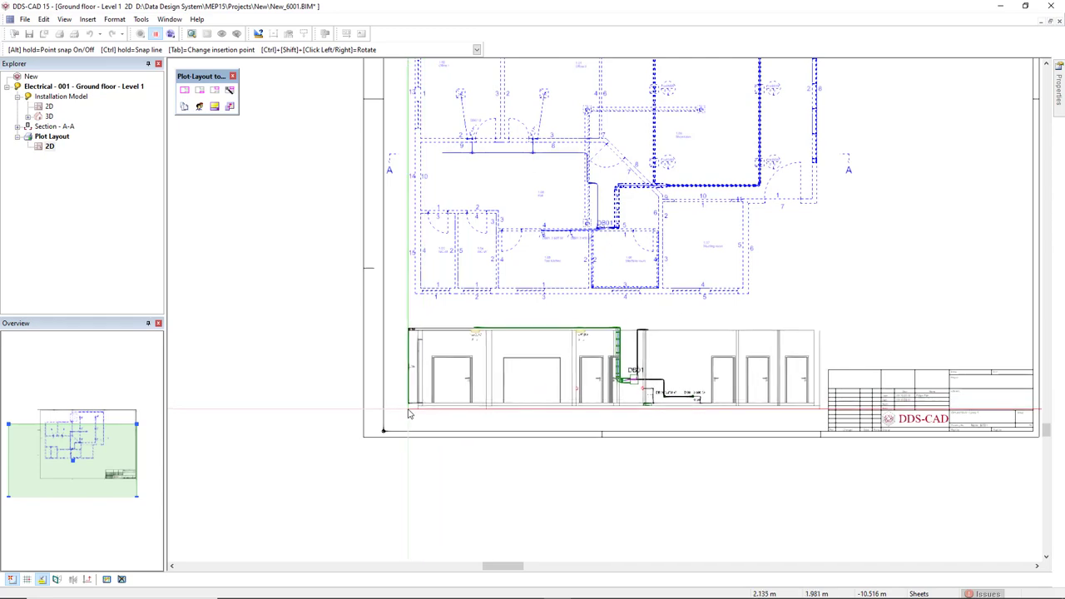
left_click(407, 416)
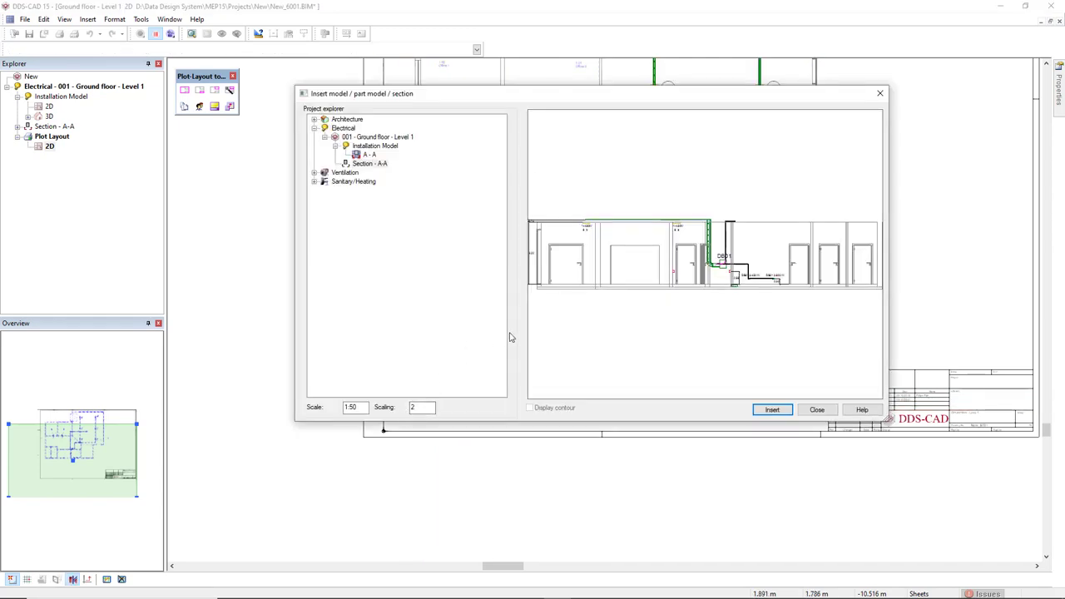
left_click(815, 411)
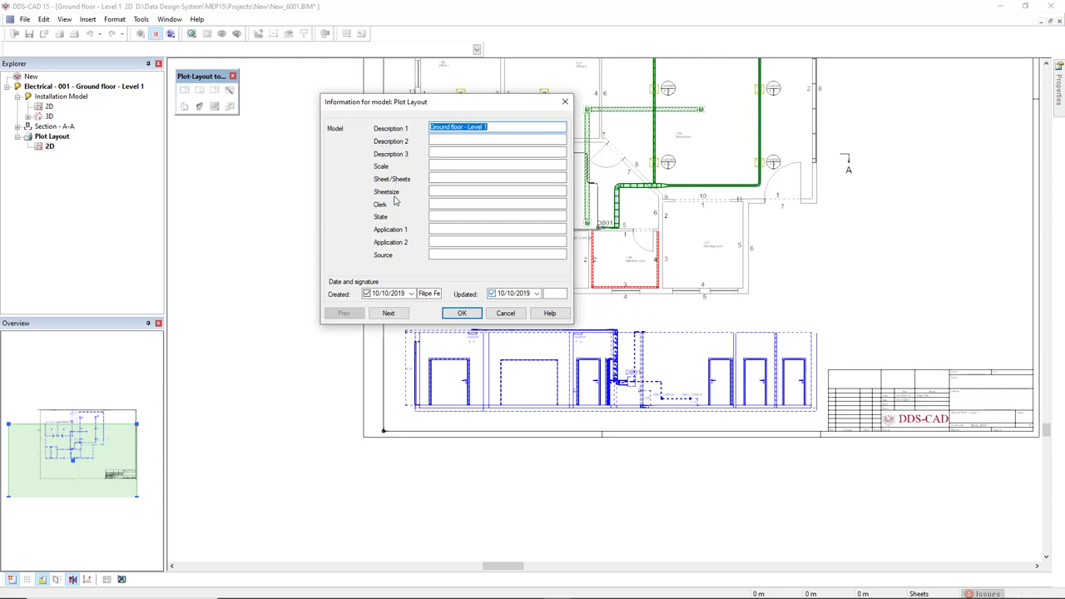
- Fill in the title block with Scale 1:50, Sheet 01 and Size A2, then zoom to check it
left_click(441, 166)
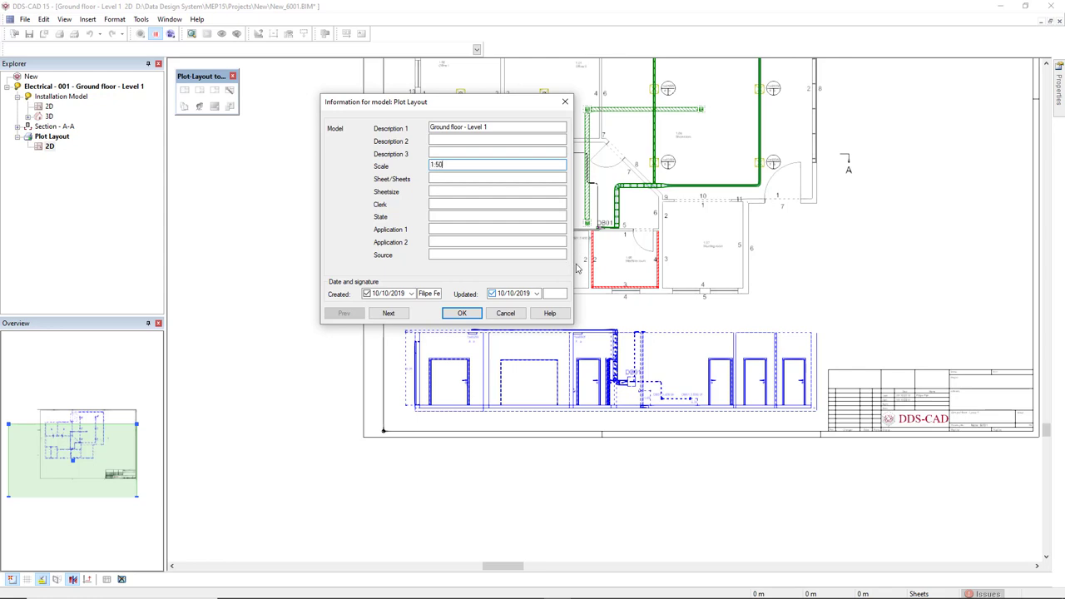
left_click(472, 175)
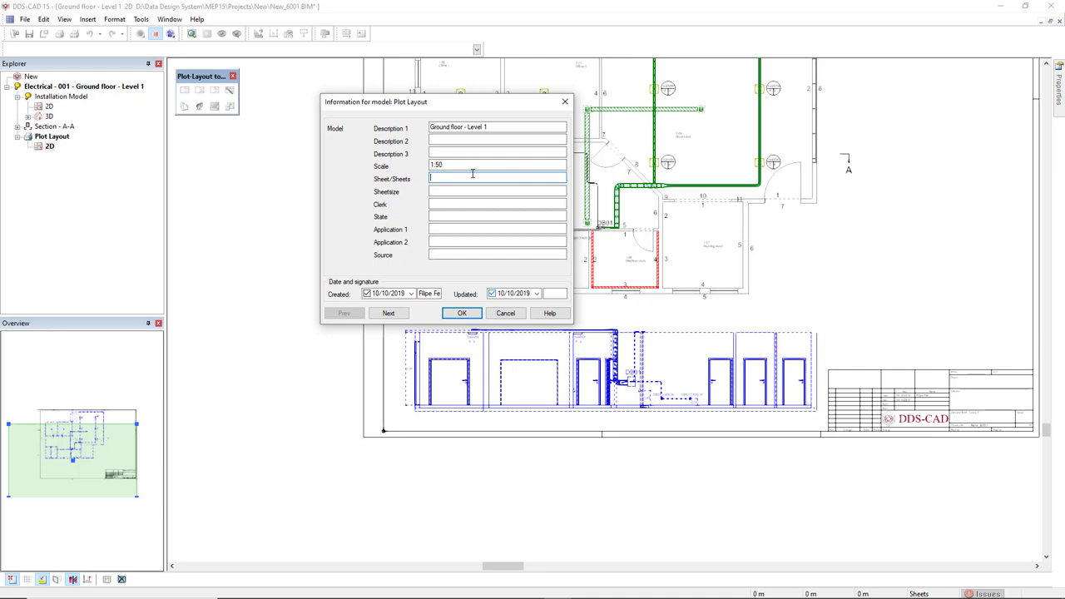
left_click(469, 191)
type("A")
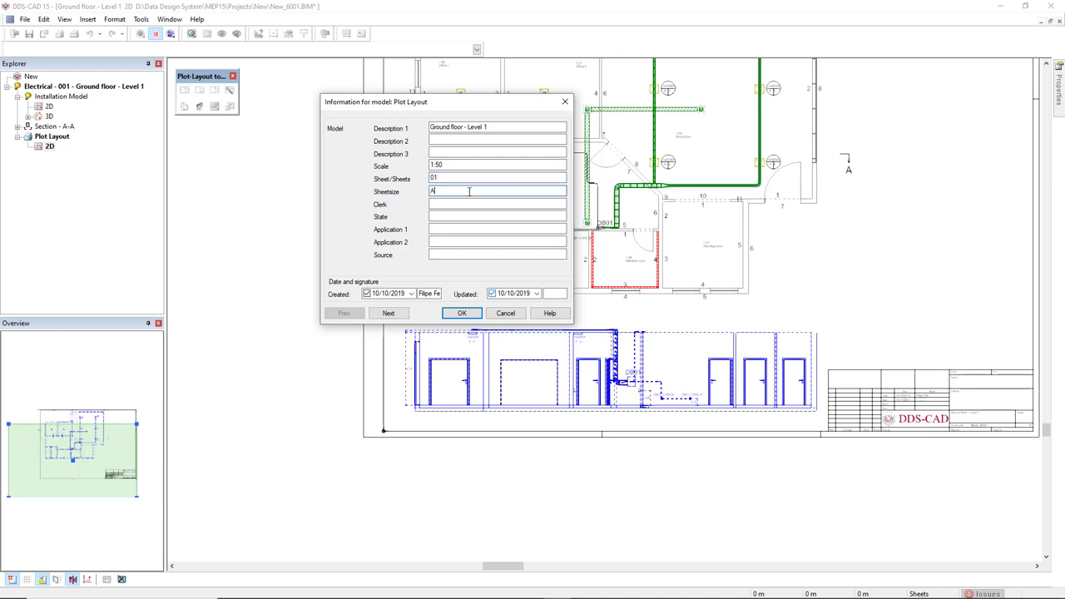
type("2")
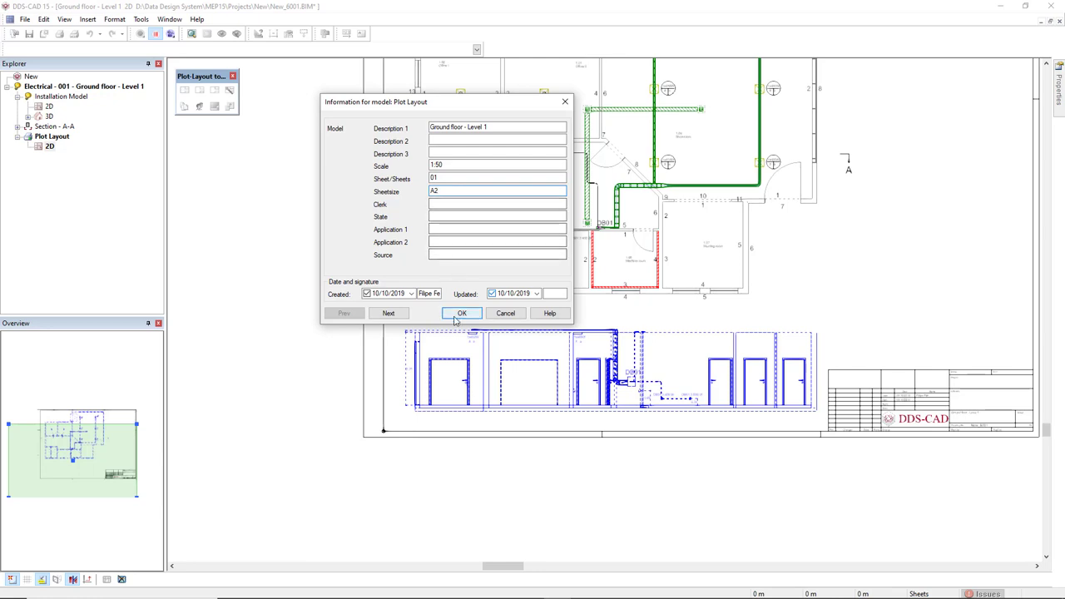
left_click(462, 313)
left_click_drag(905, 356, 1022, 421)
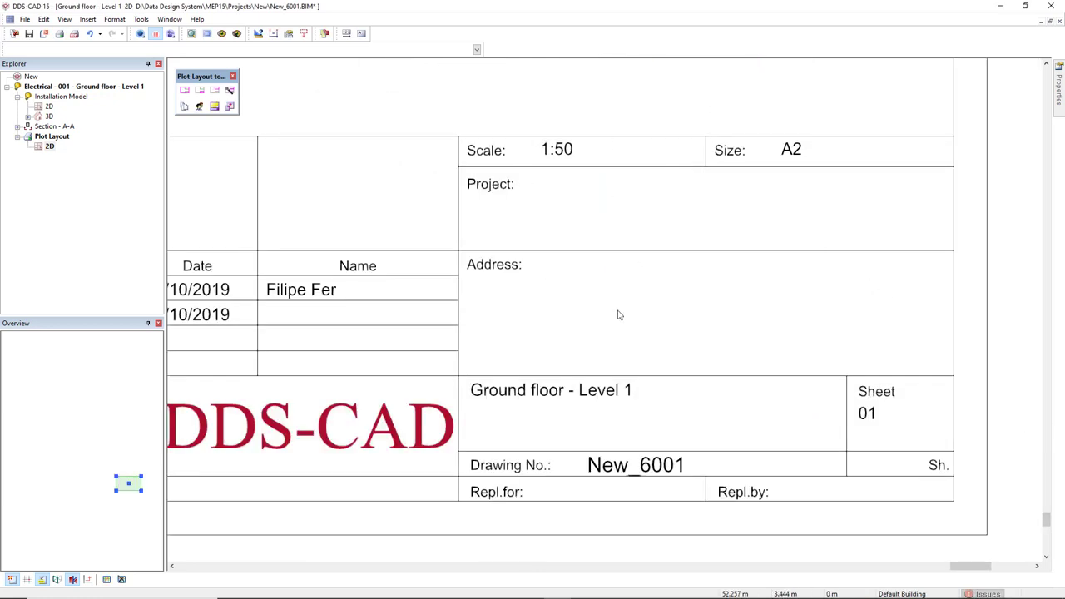
scroll(616, 329, "down", 3)
left_click(226, 35)
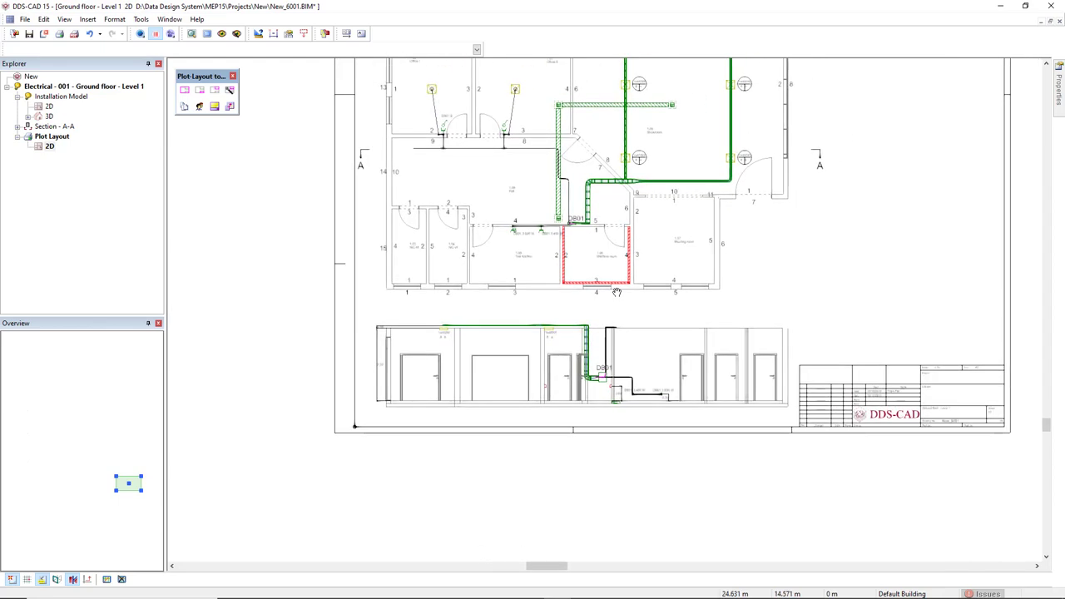
- Apply the Clean DWG layer setup so grid and dimension numbers are hidden
left_click(224, 35)
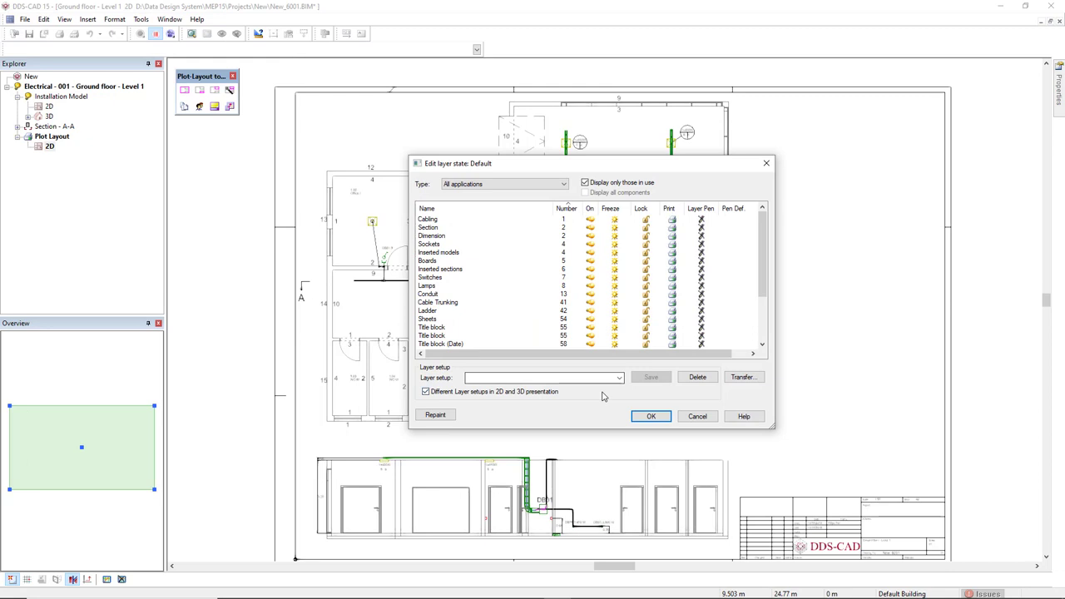
left_click(621, 380)
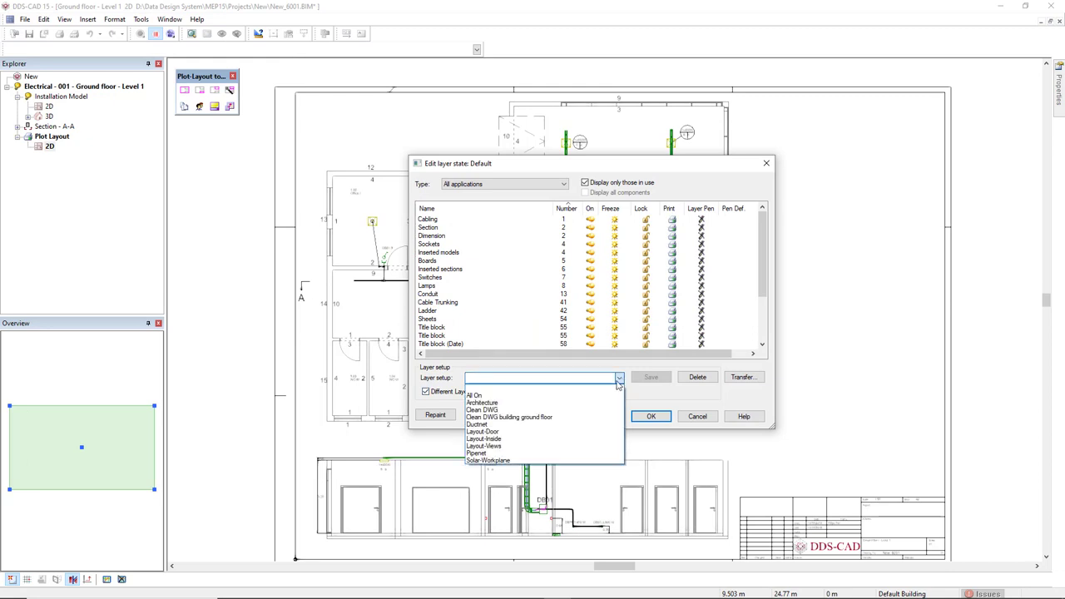
left_click(596, 411)
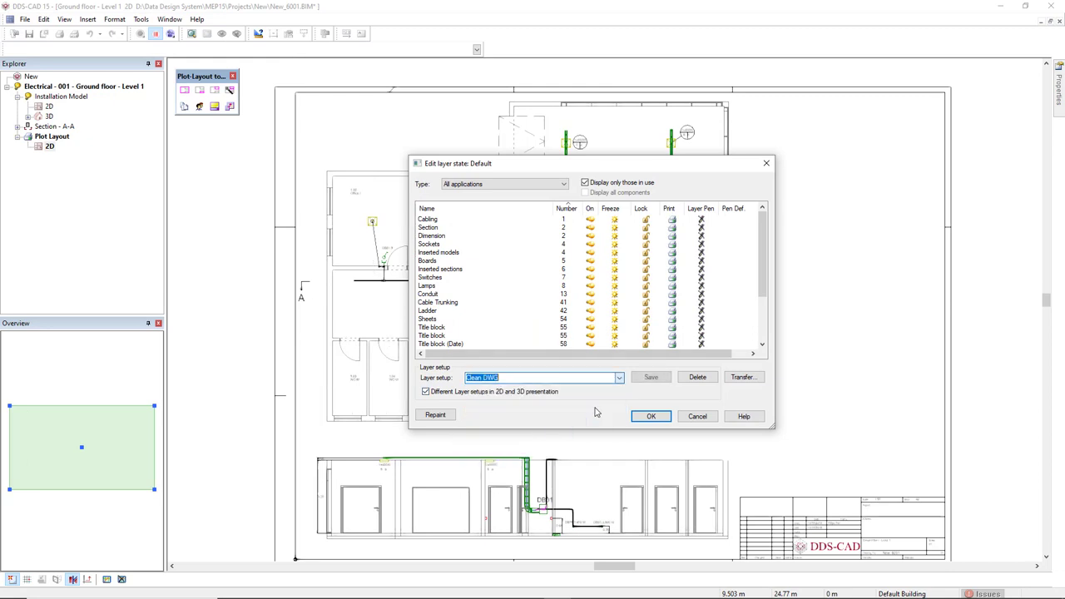
left_click(651, 417)
middle_click_drag(695, 430, 674, 401)
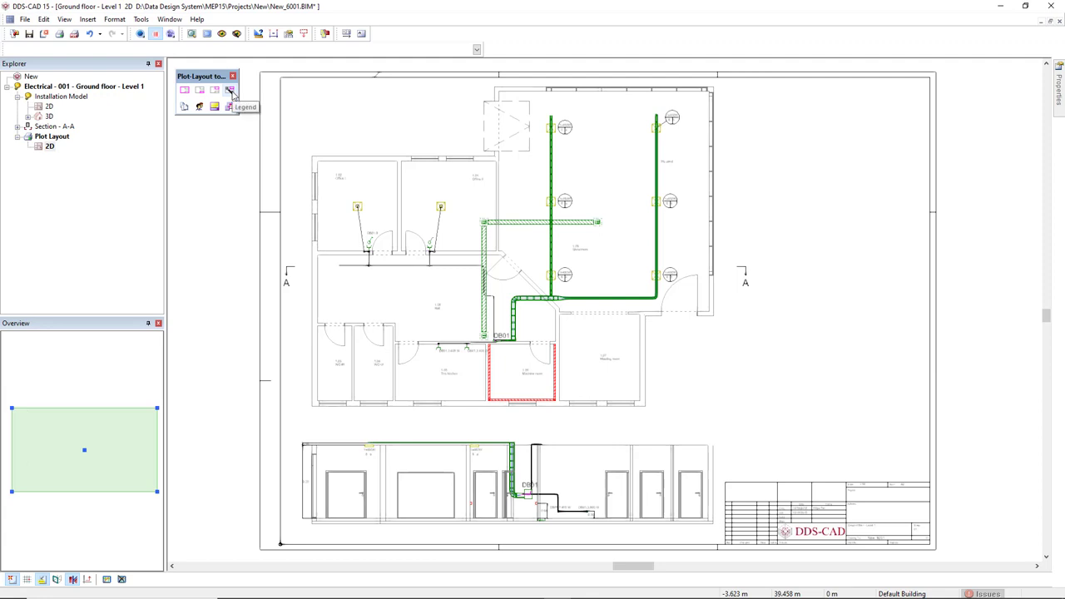
- Place the symbols legend by its bottom-right corner on the title block's top-right corner
left_click(233, 94)
middle_click_drag(735, 419, 635, 383)
scroll(635, 383, "up", 6)
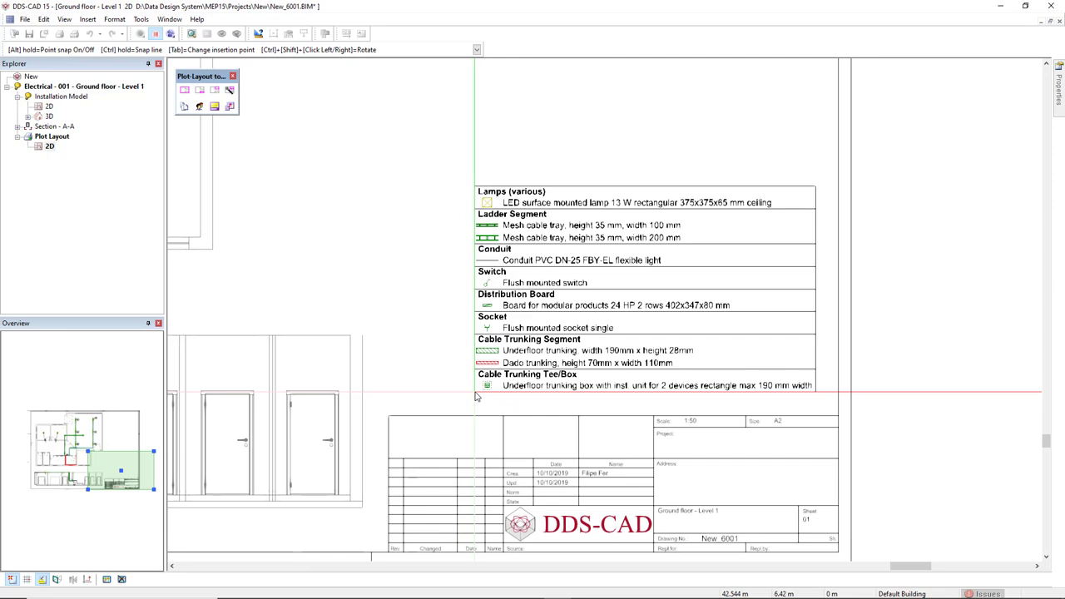
key("Tab")
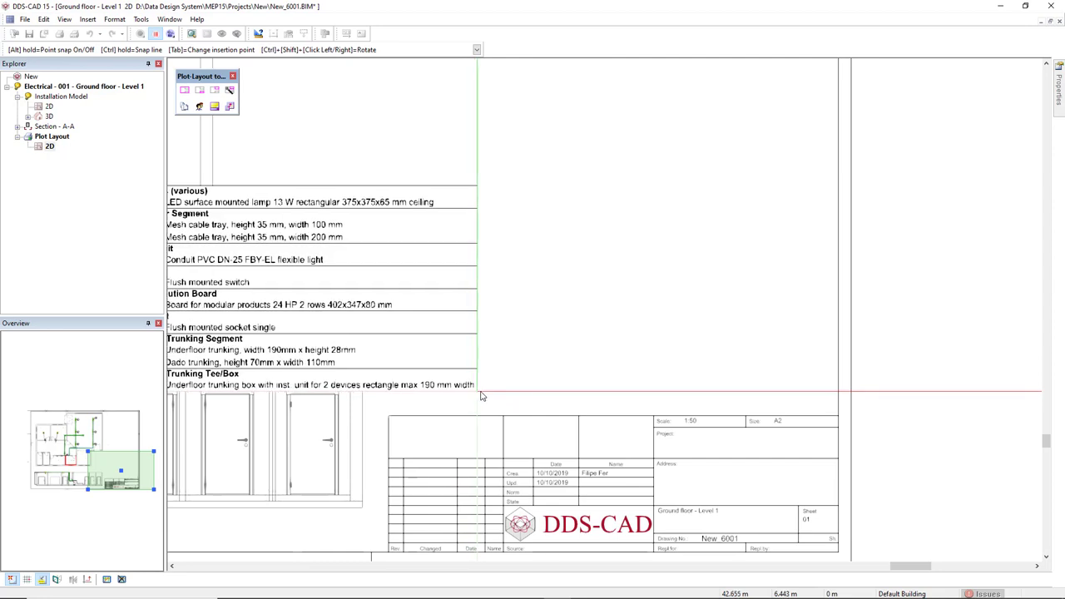
left_click(837, 419)
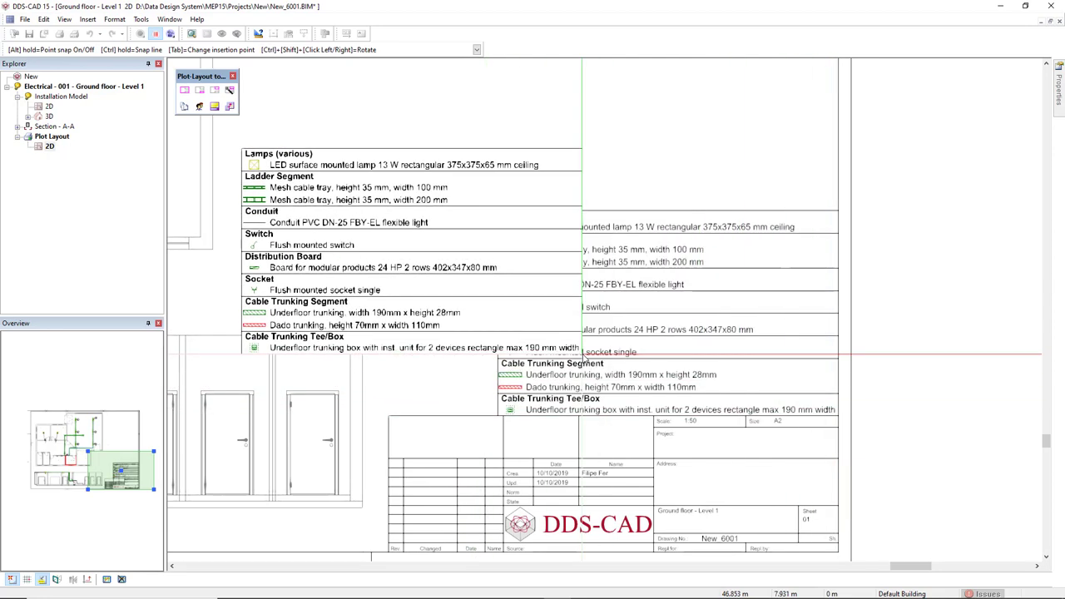
key("Escape")
- Stretch the legend's top-left grip so it matches the title block's width
left_click(515, 214)
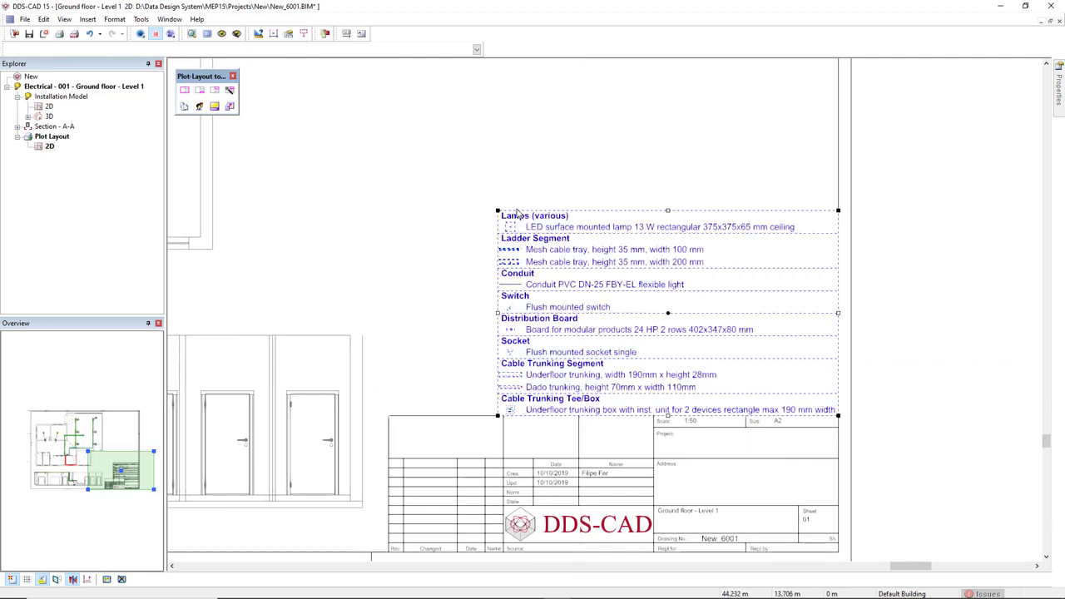
mouse_move(453, 314)
middle_mouse_down()
mouse_move(521, 281)
mouse_move(522, 297)
middle_mouse_up()
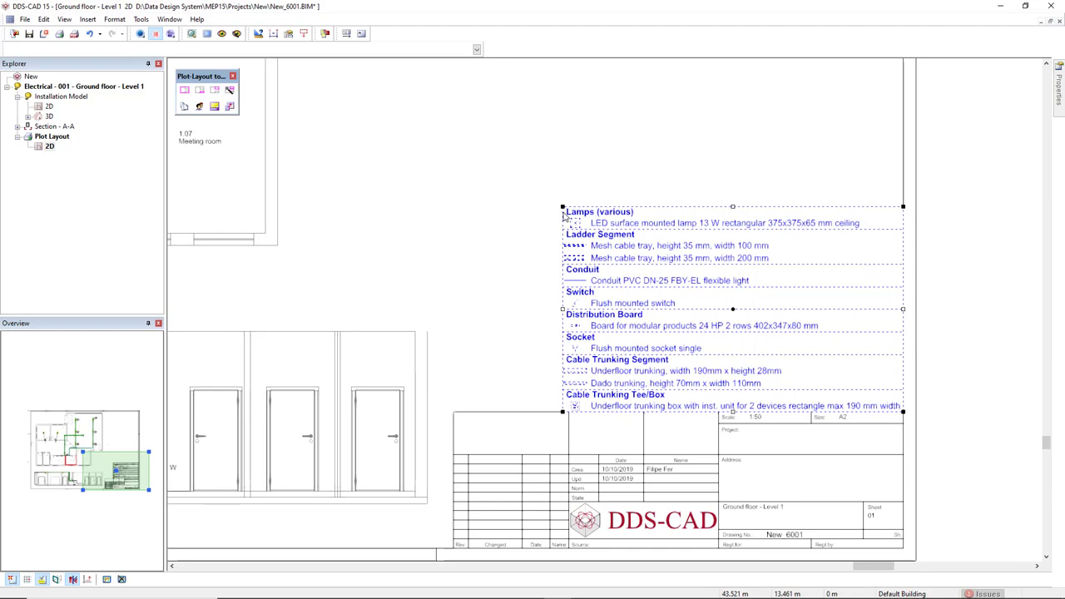
left_click_drag(563, 206, 453, 152)
scroll(449, 400, "up", 3)
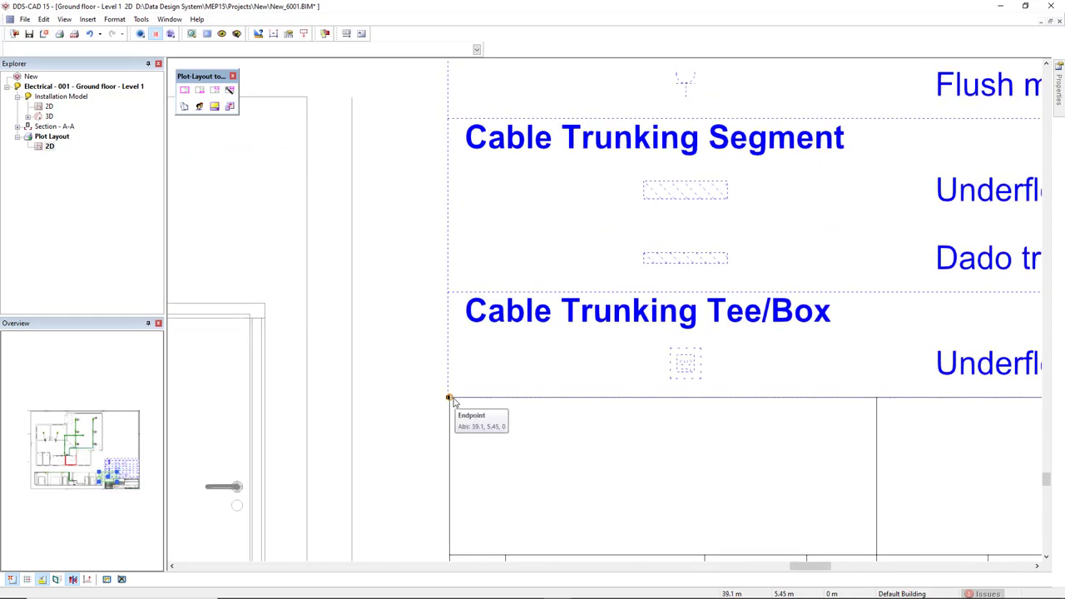
scroll(449, 399, "down", 5)
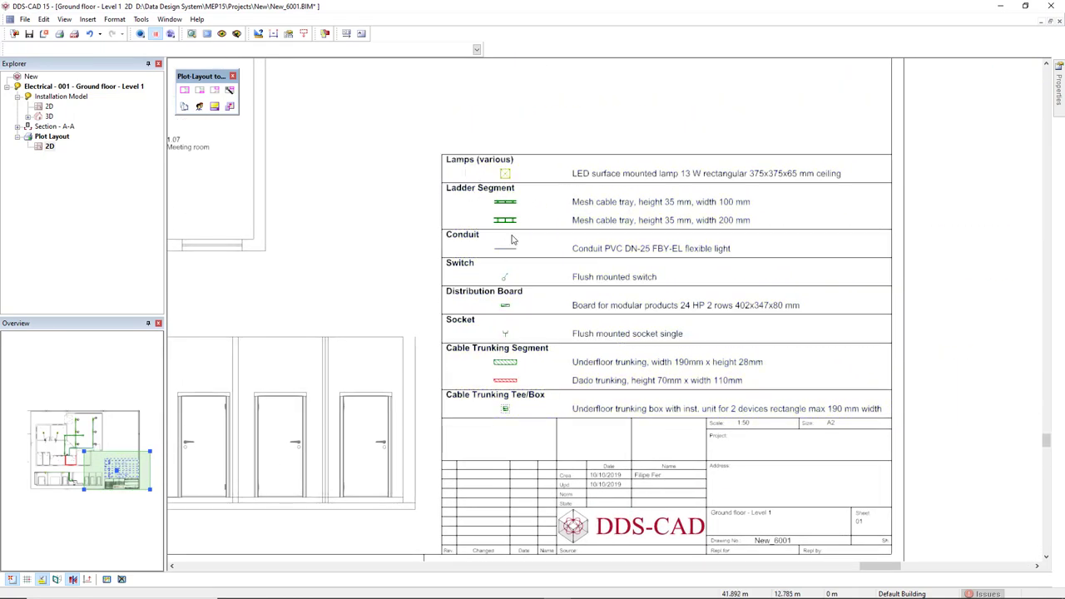
- Enter 'Electrical legend' as the legend headline, keeping the group headers shown
double_click(671, 187)
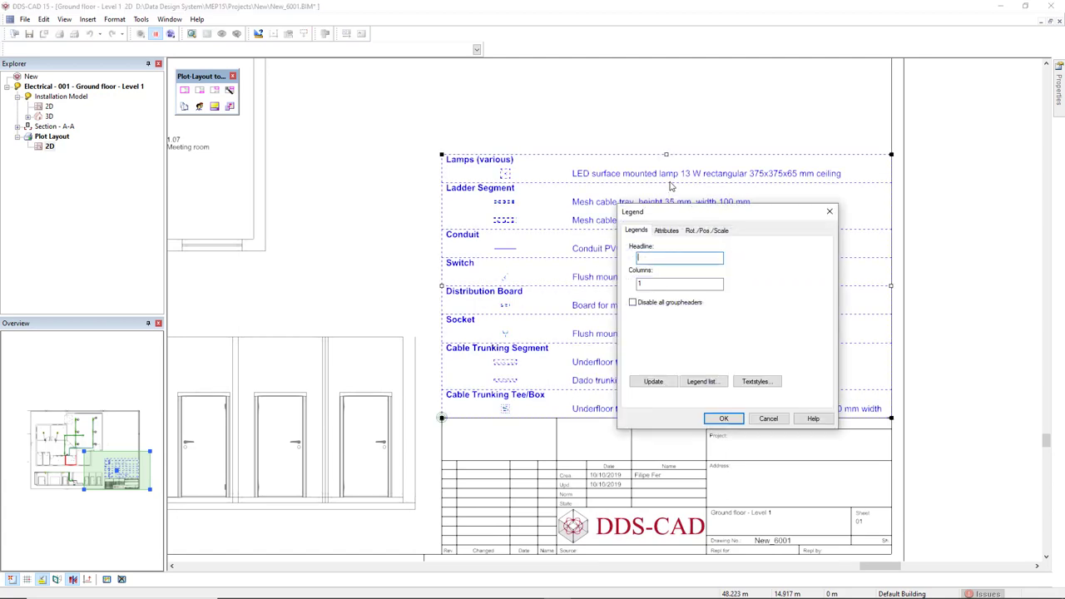
left_click_drag(710, 215, 385, 170)
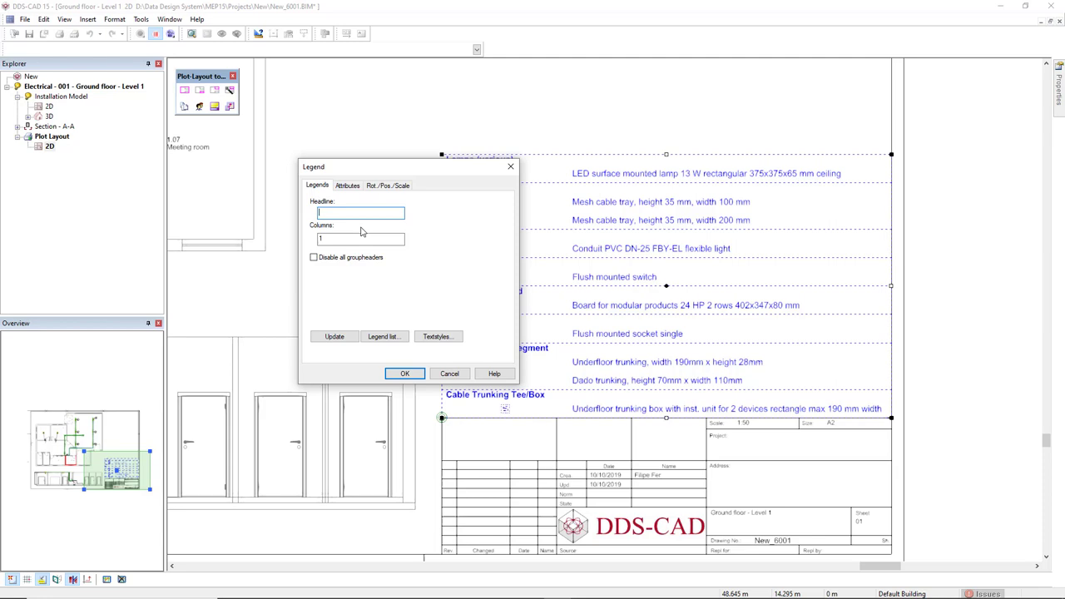
type("Electrical legend")
left_click_drag(367, 166, 276, 139)
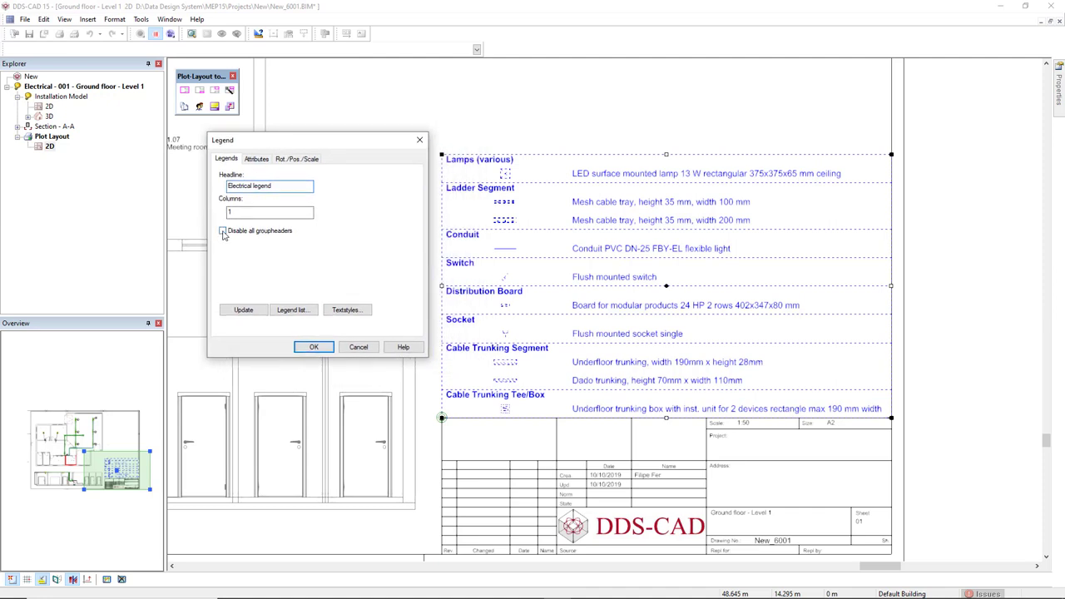
left_click(223, 233)
left_click(223, 232)
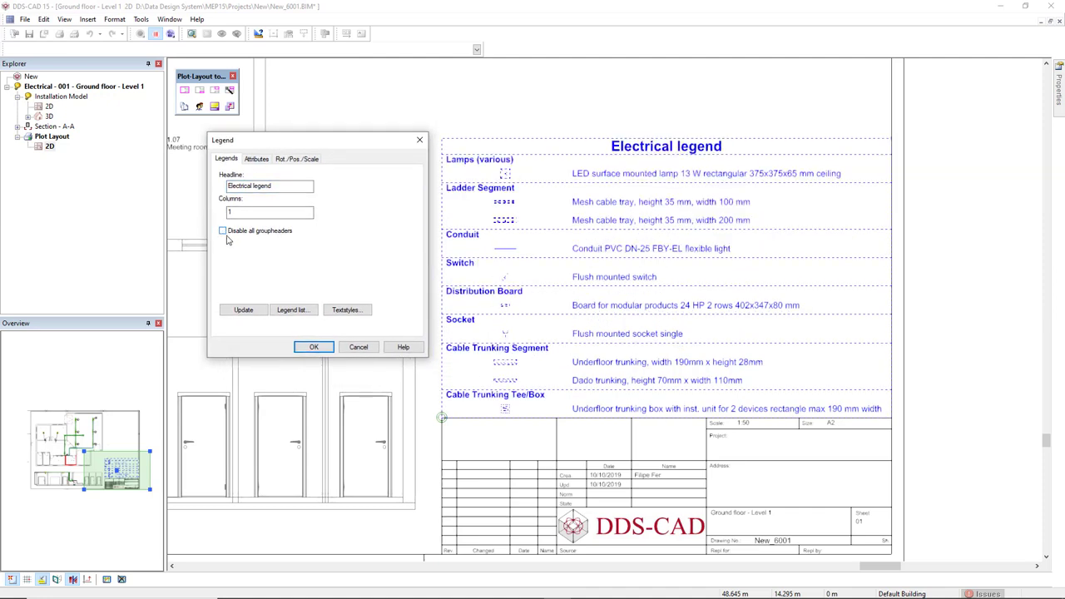
- Review the legend entries, leaving the LED surface mounted lamp visible, and confirm the settings
left_click(291, 310)
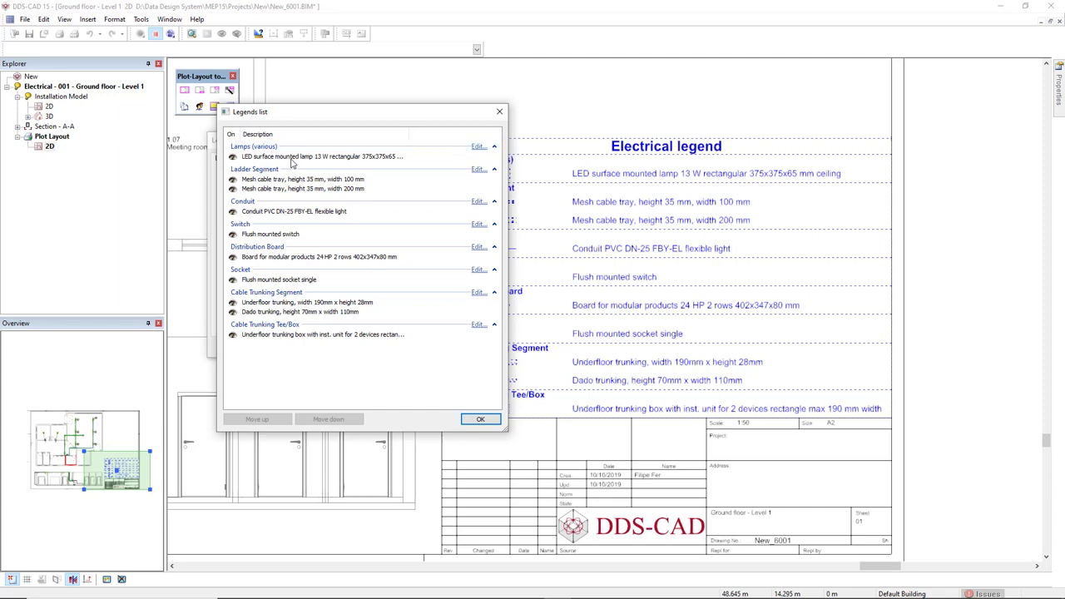
left_click(293, 158)
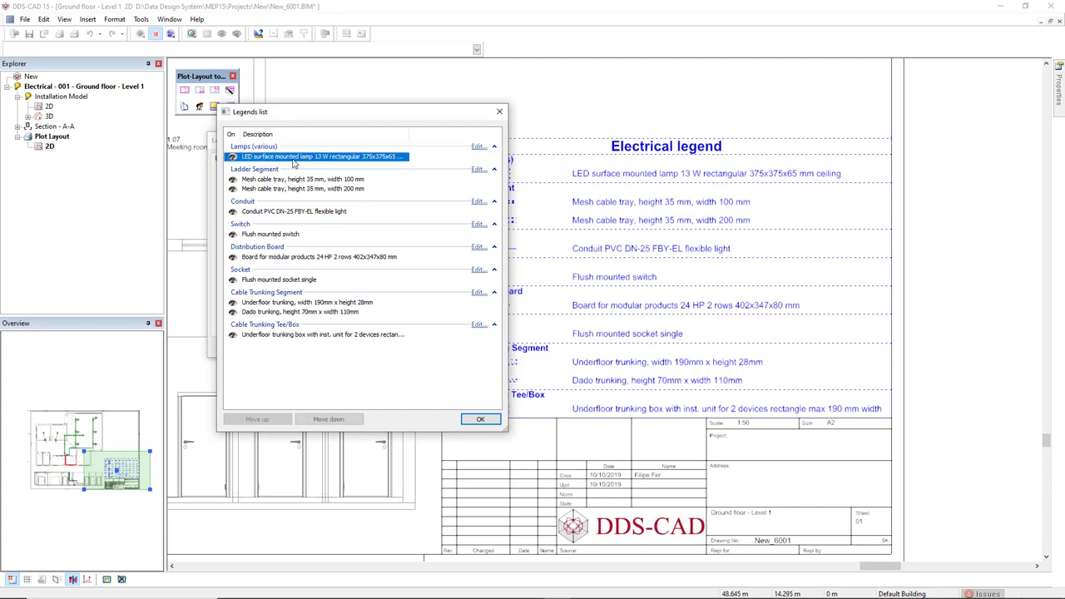
left_click(233, 158)
left_click(233, 158)
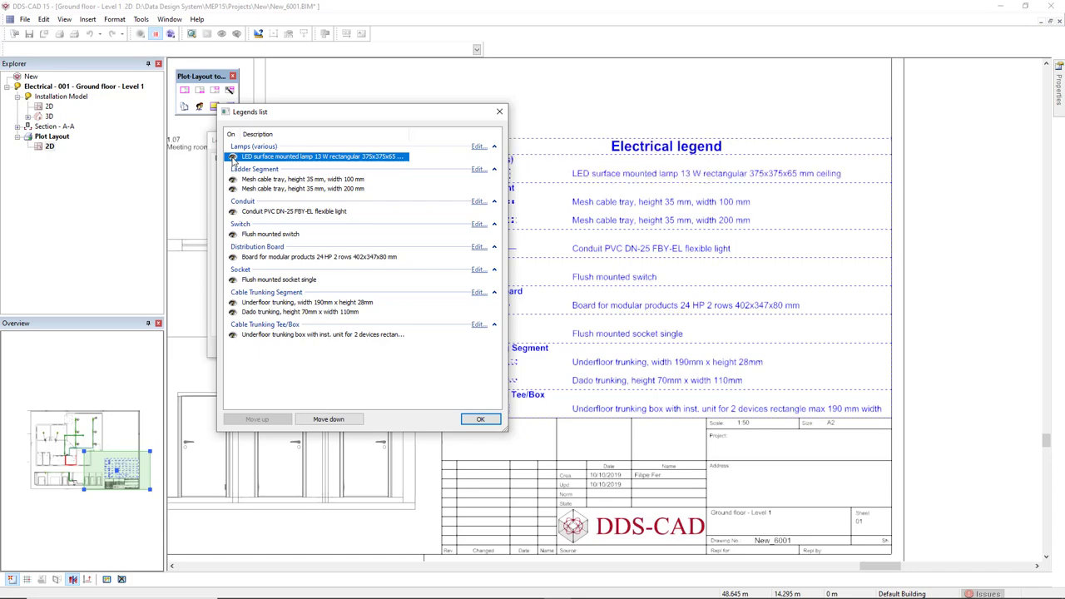
left_click(480, 418)
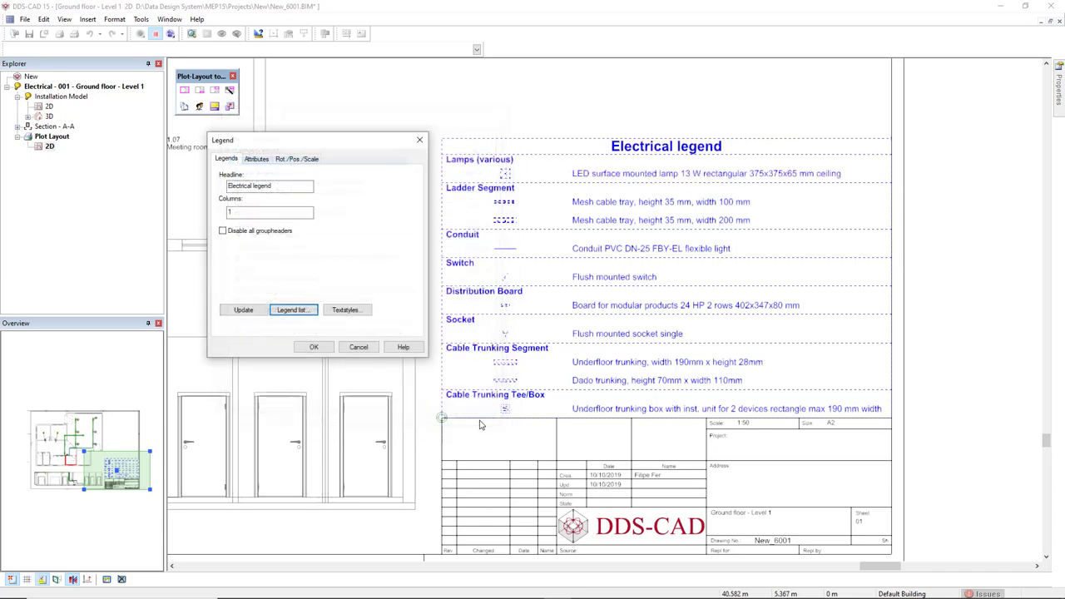
left_click(314, 347)
scroll(379, 425, "down", 2)
mouse_move(379, 424)
middle_mouse_down()
mouse_move(640, 499)
mouse_move(658, 492)
mouse_move(661, 425)
middle_mouse_up()
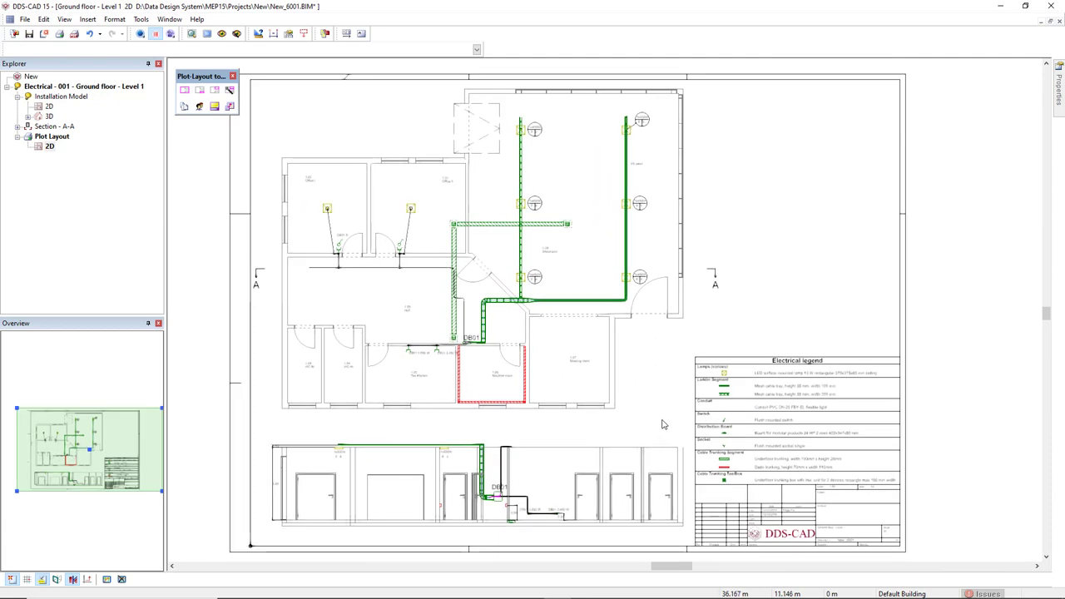
- Choose render electrical model.jpg as the image file to insert into the plot
left_click(89, 19)
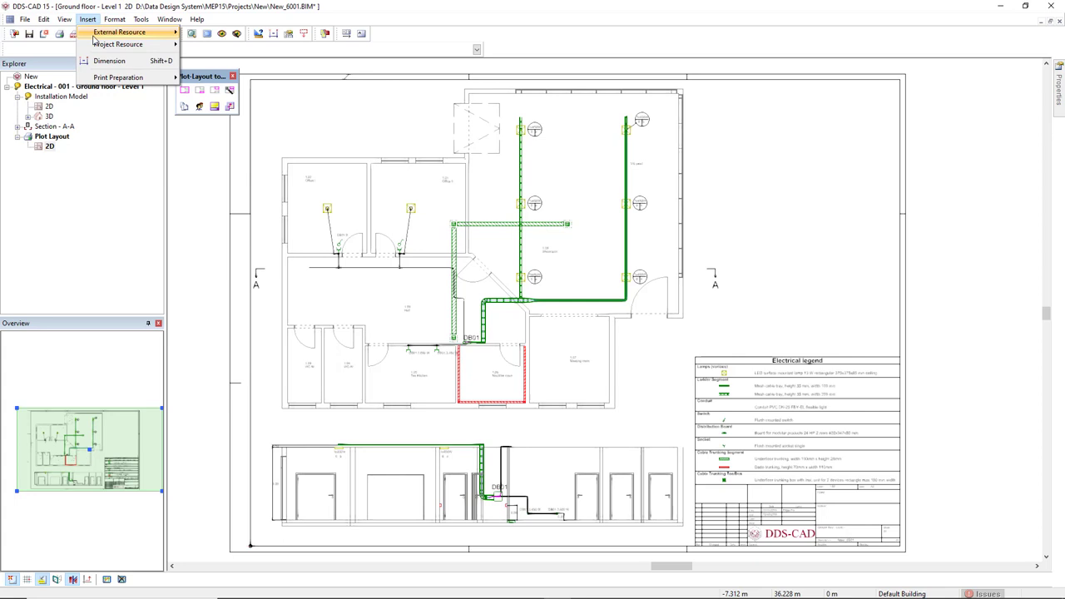
mouse_move(95, 37)
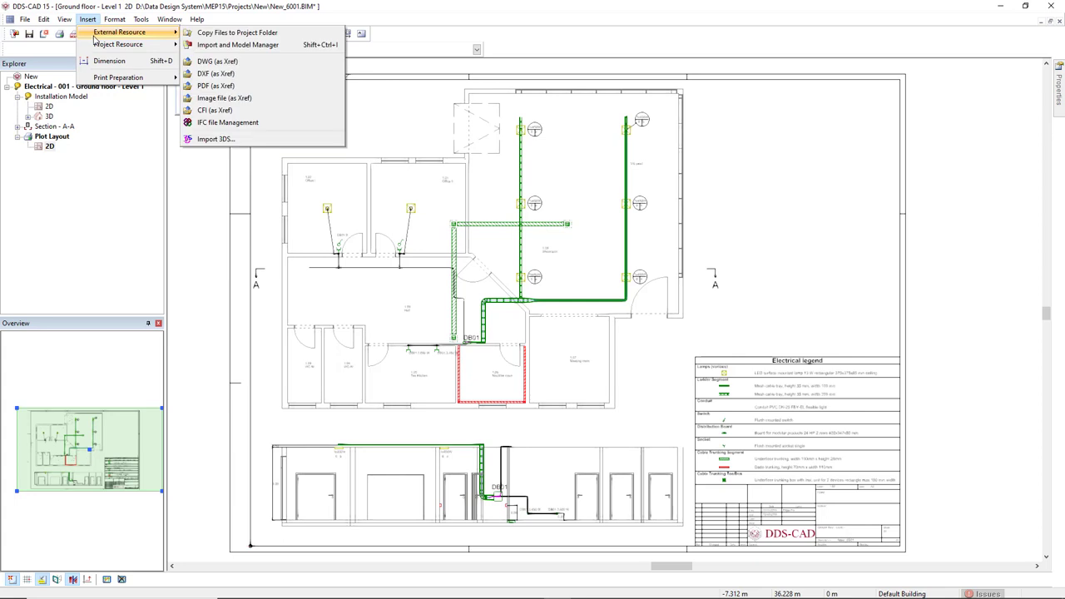
left_click(258, 98)
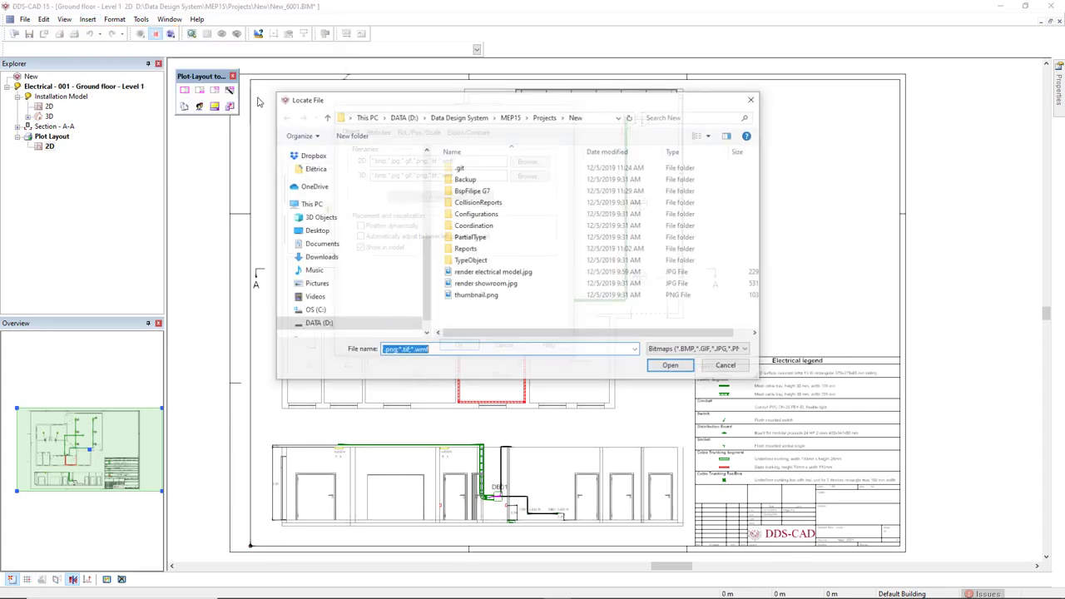
left_click(528, 278)
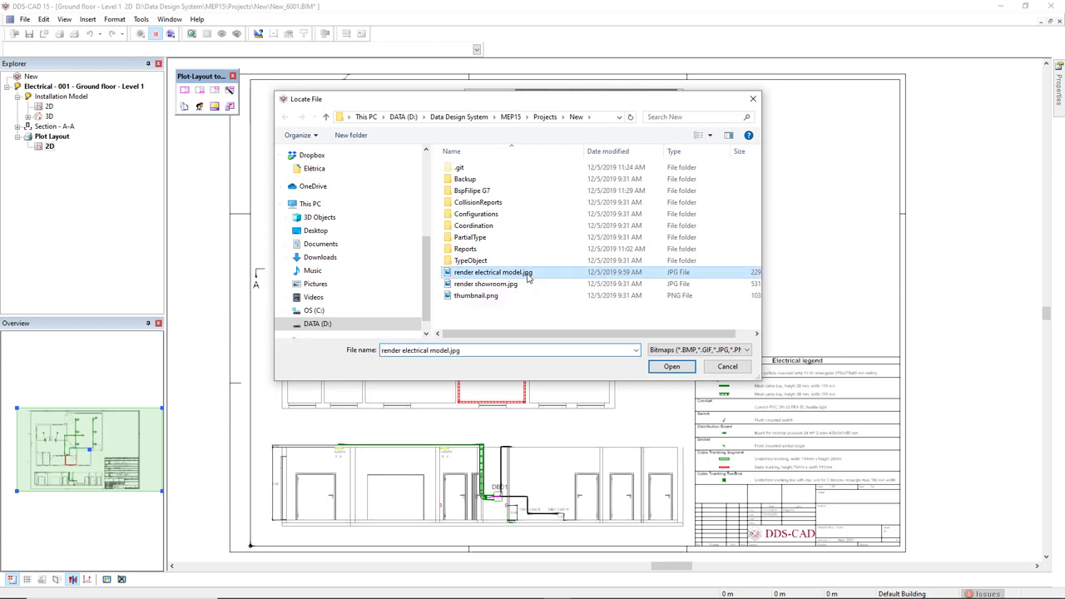
left_click(657, 370)
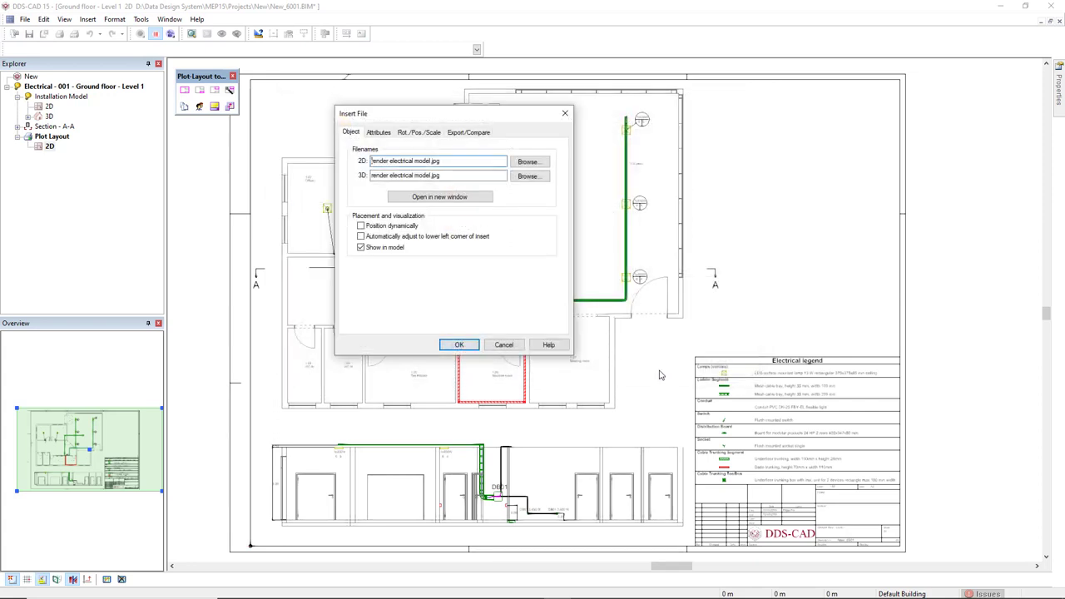
- Set the 2D multiplier to 20 (1:5), enable dynamic positioning, and place the image top right
left_click(416, 134)
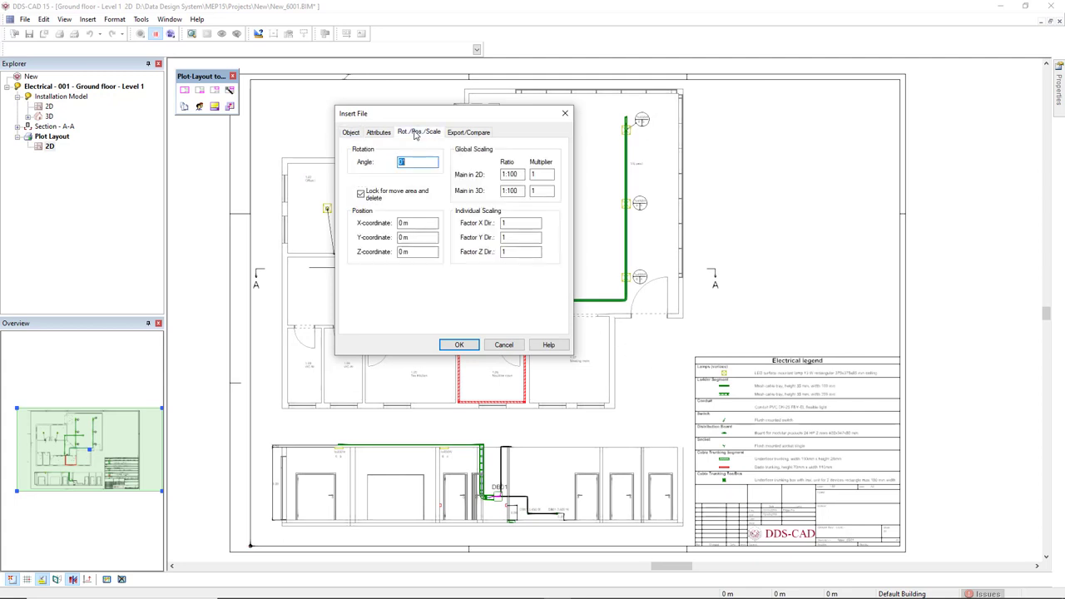
double_click(542, 174)
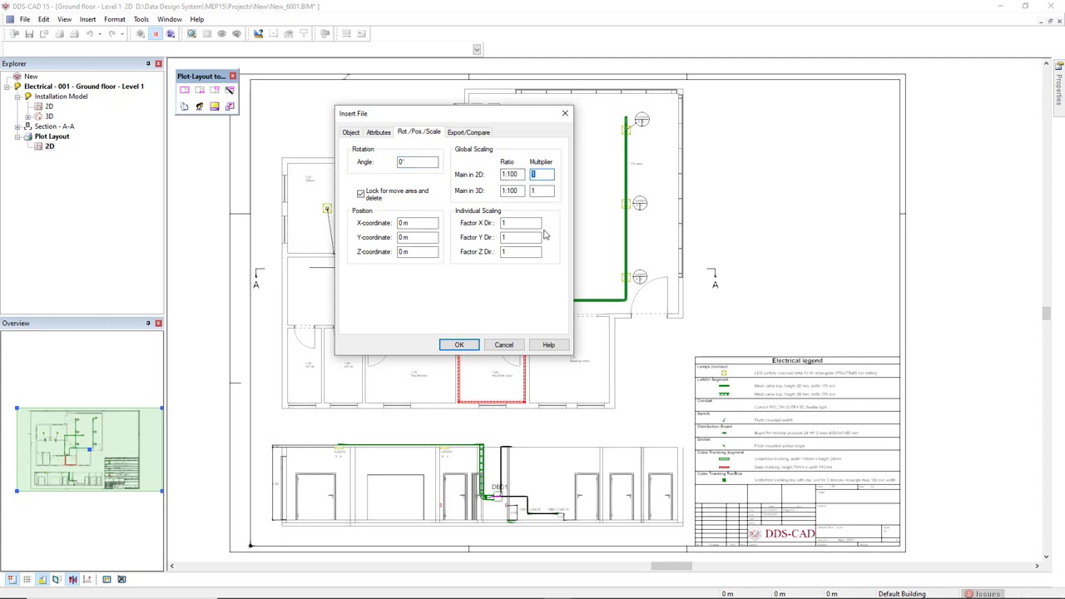
type("20")
key("Tab")
left_click(351, 132)
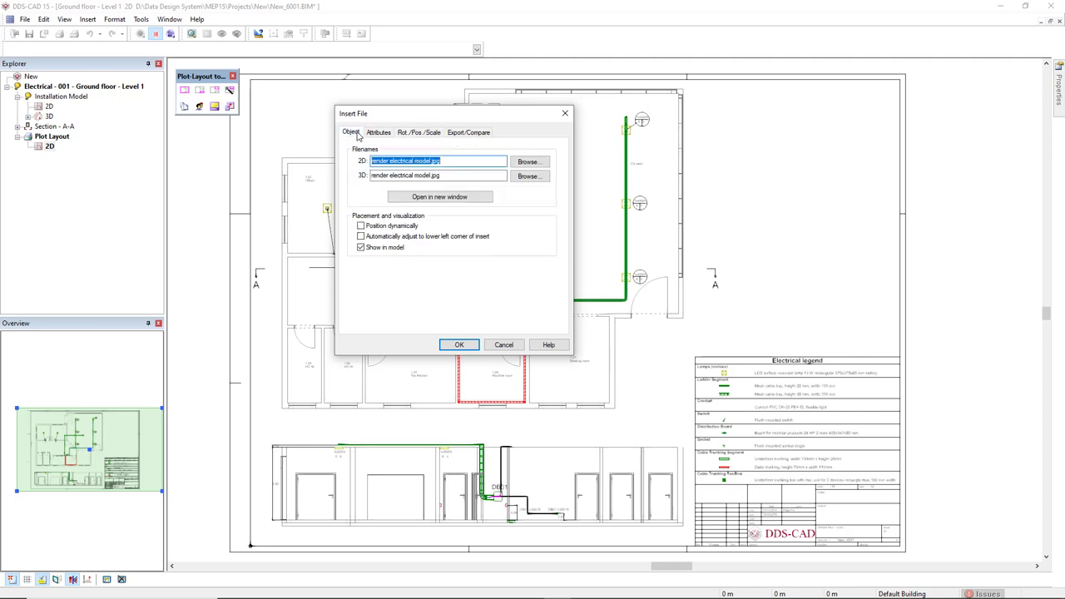
left_click(361, 226)
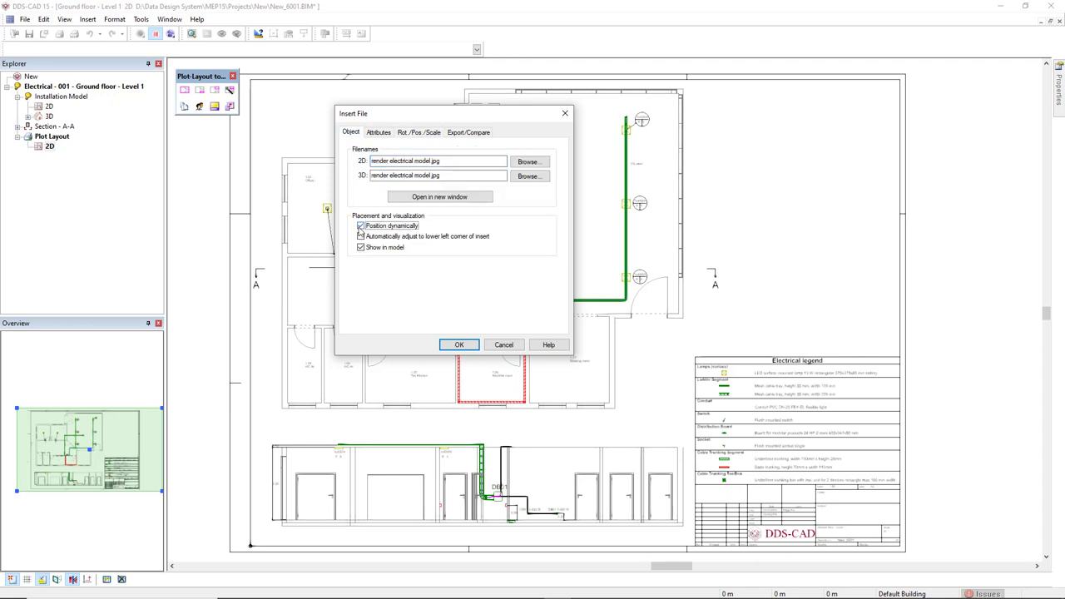
left_click(460, 345)
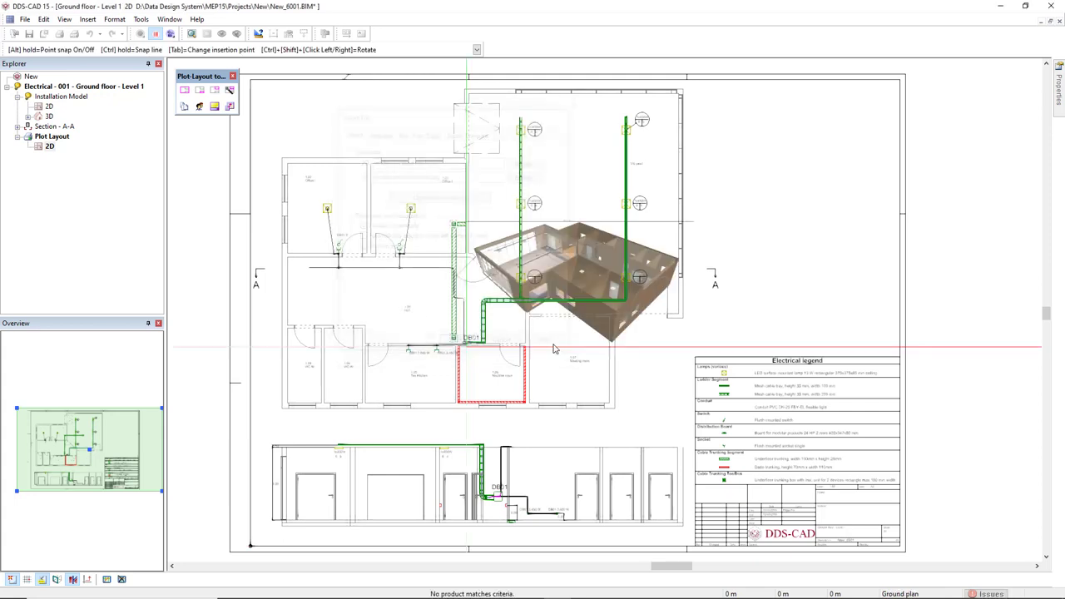
left_click(684, 239)
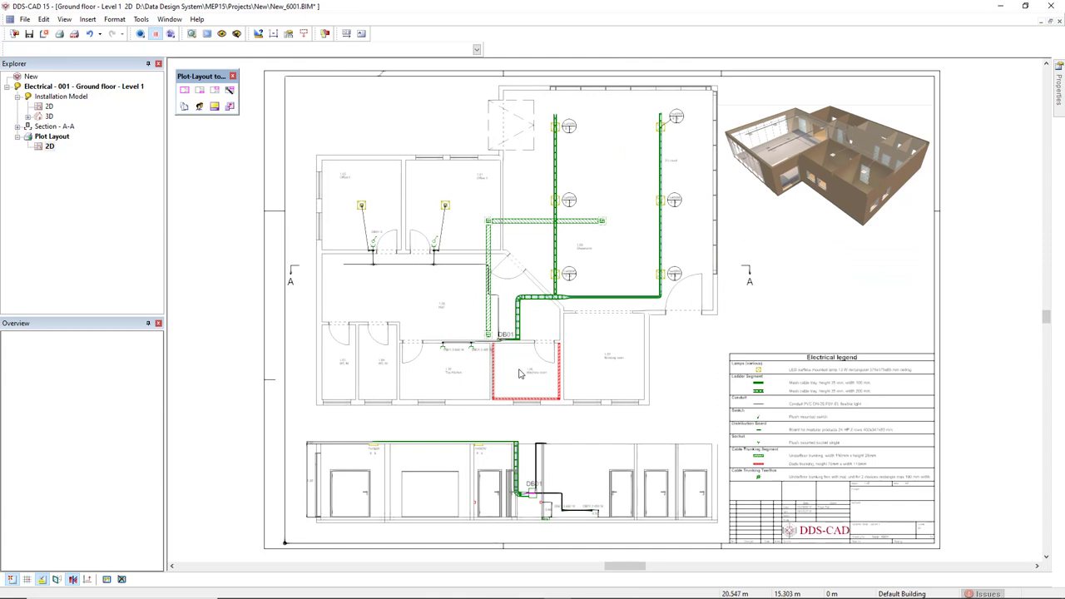
- Open the print preview and choose A2 paper on the PDFCreator Printer tab
left_click(59, 36)
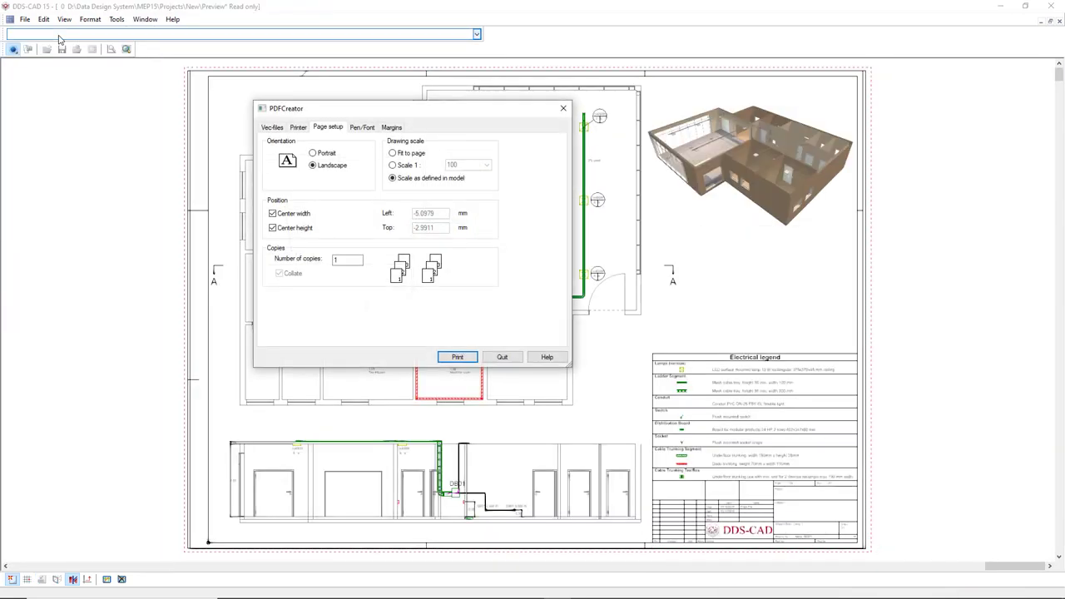
left_click(298, 127)
left_click(440, 306)
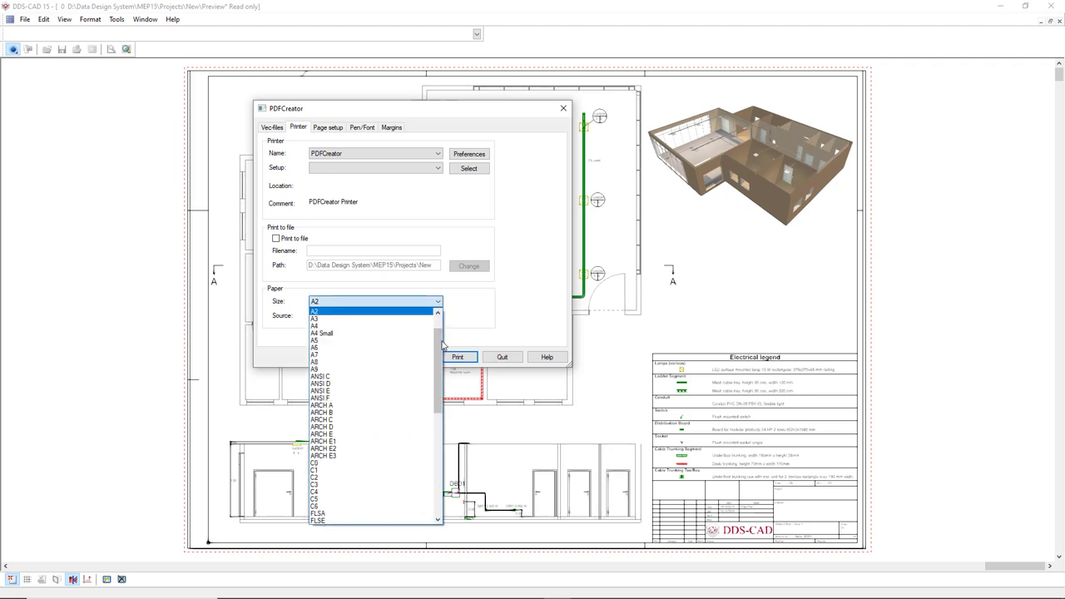
left_click_drag(440, 371, 440, 359)
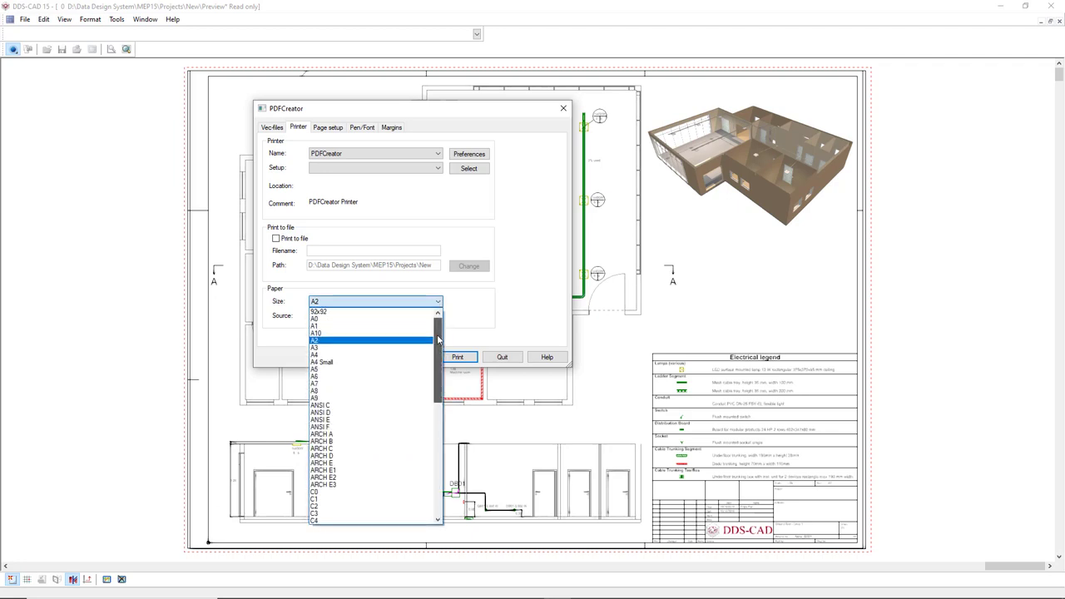
left_click(362, 341)
- In Page setup, try Fit to page and Scale 1:100, then settle on Scale as defined in model
left_click(328, 127)
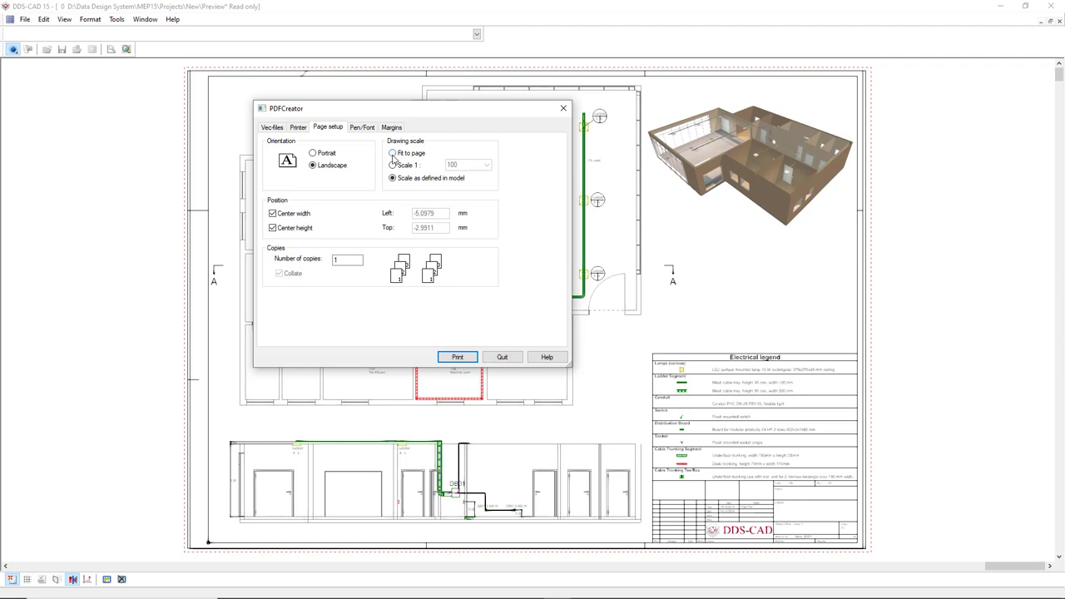
left_click(393, 155)
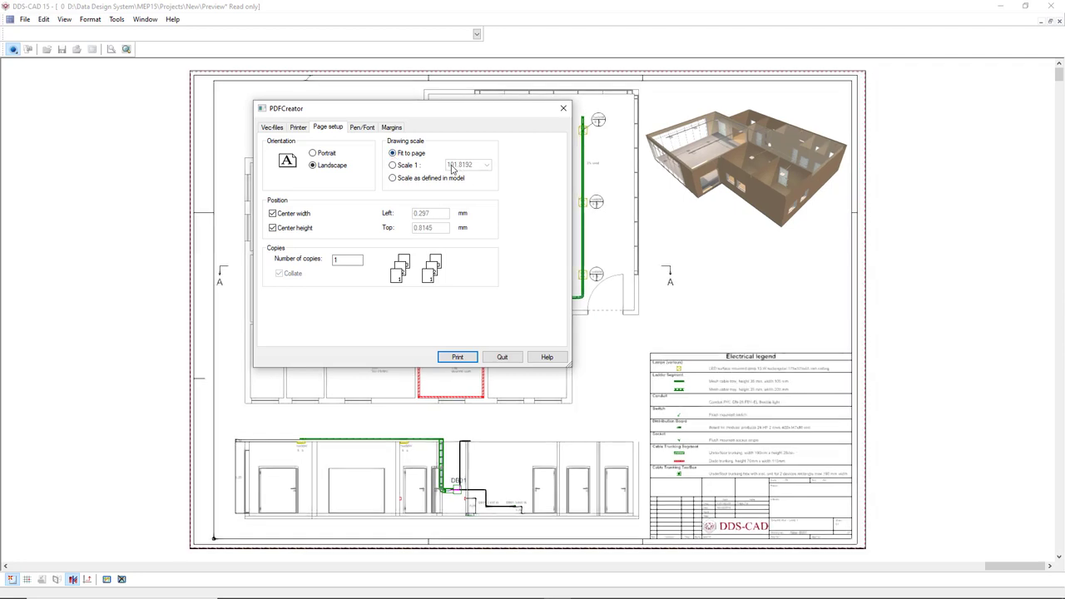
left_click(392, 165)
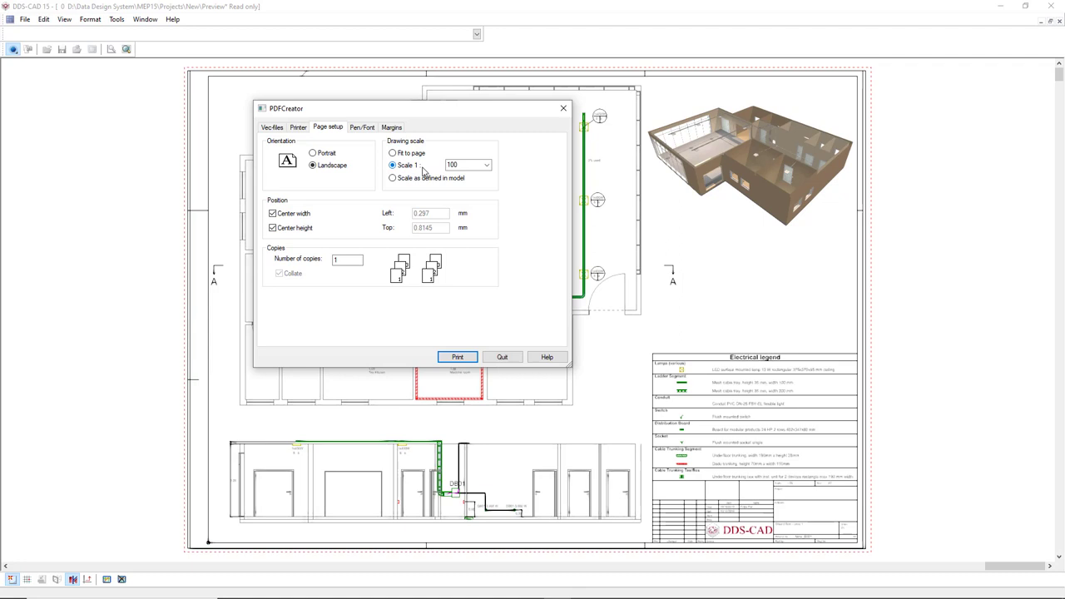
left_click(487, 165)
left_click(487, 166)
left_click(393, 179)
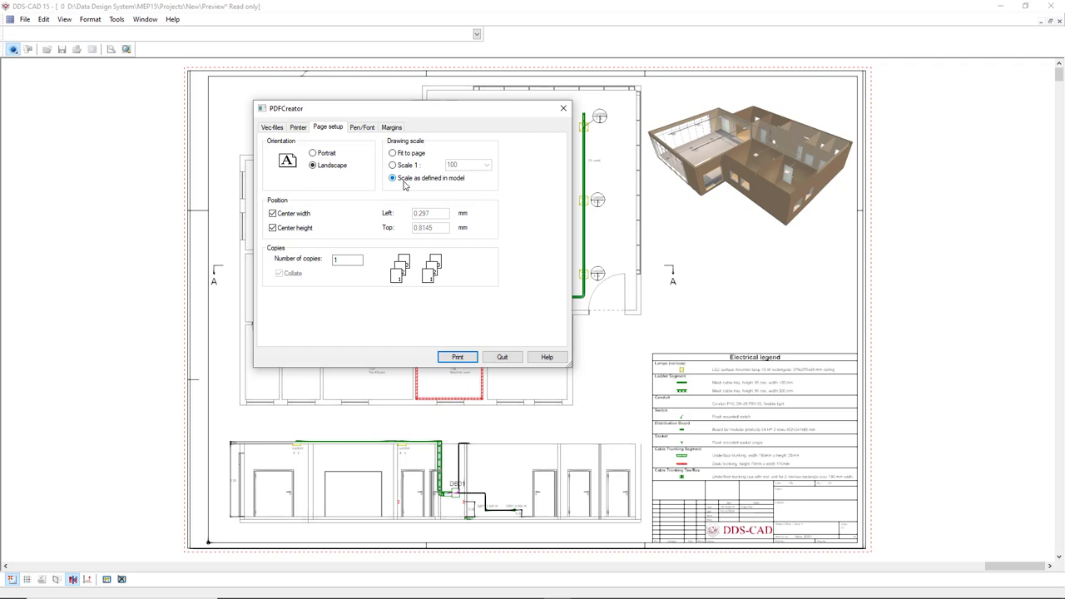
- Review the Print pen table, starting with 001 Black, select all pens, then print the layout to PDF
left_click(364, 128)
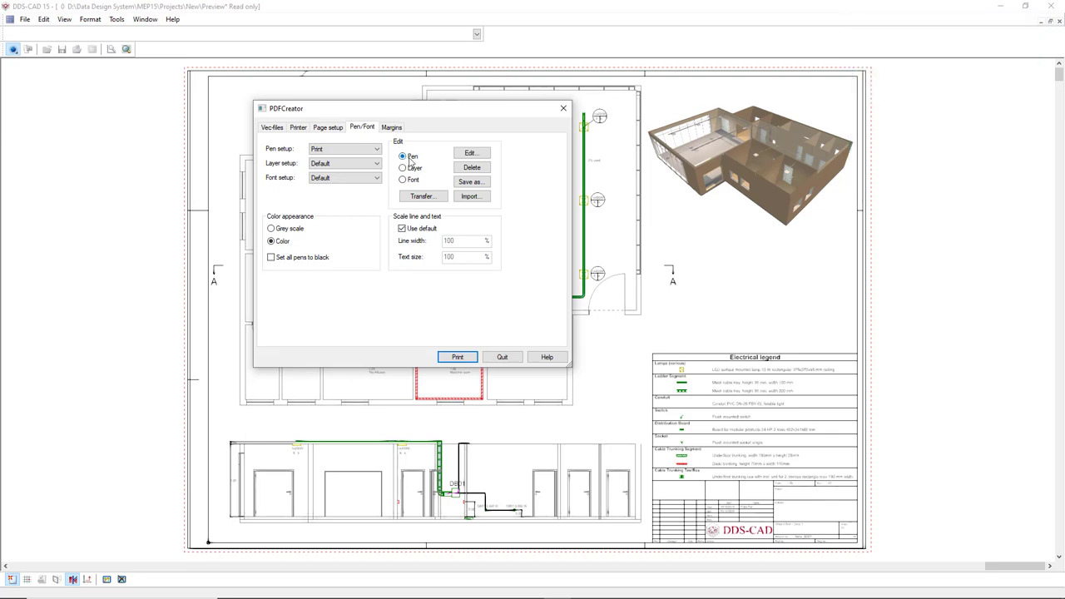
left_click(471, 154)
left_click(286, 237)
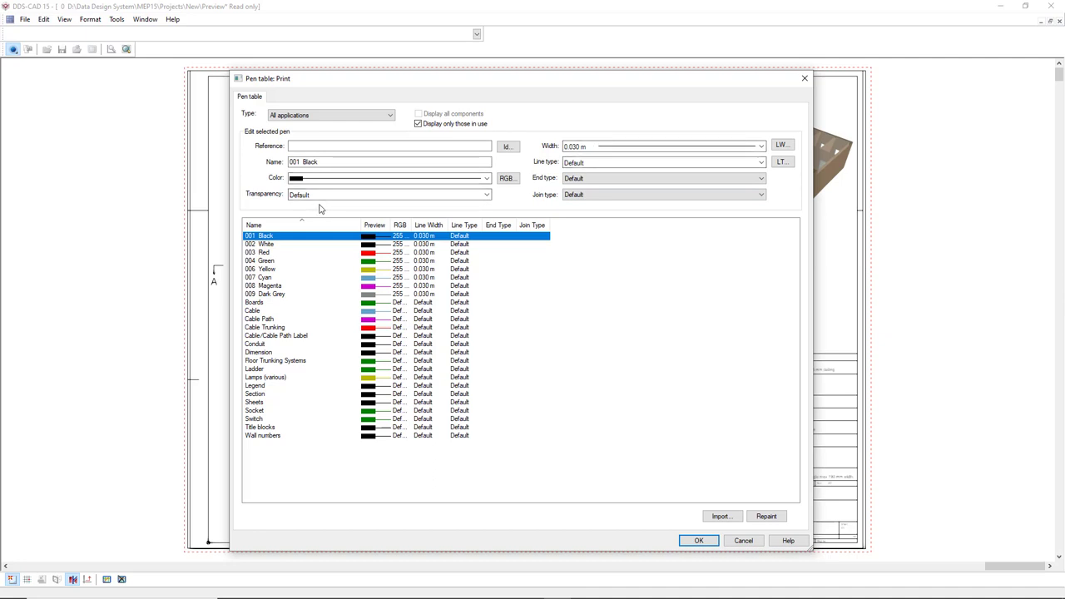
left_click(280, 438, "shift")
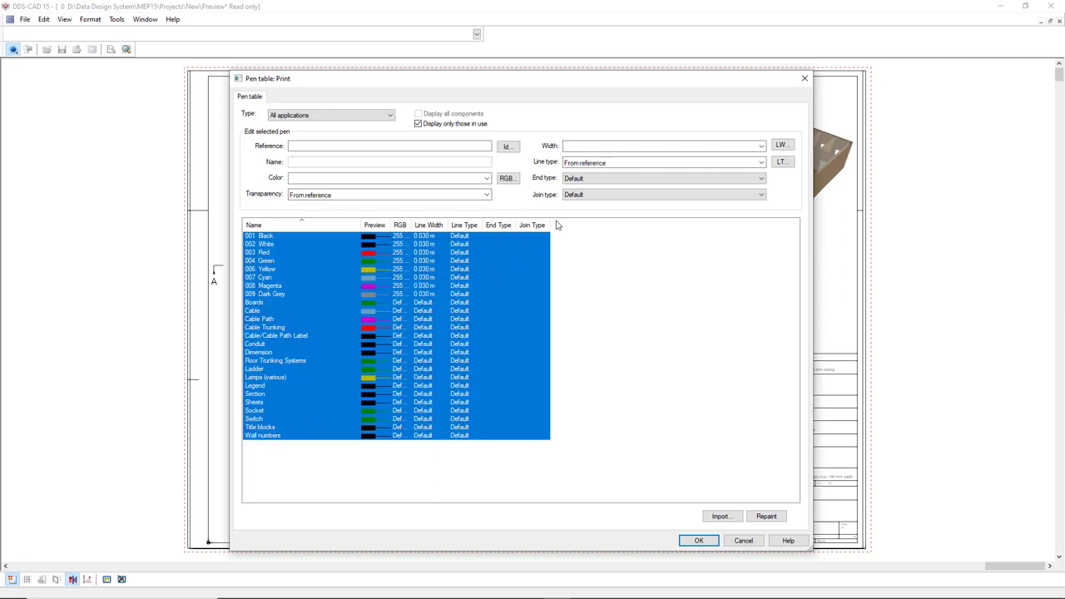
left_click(696, 542)
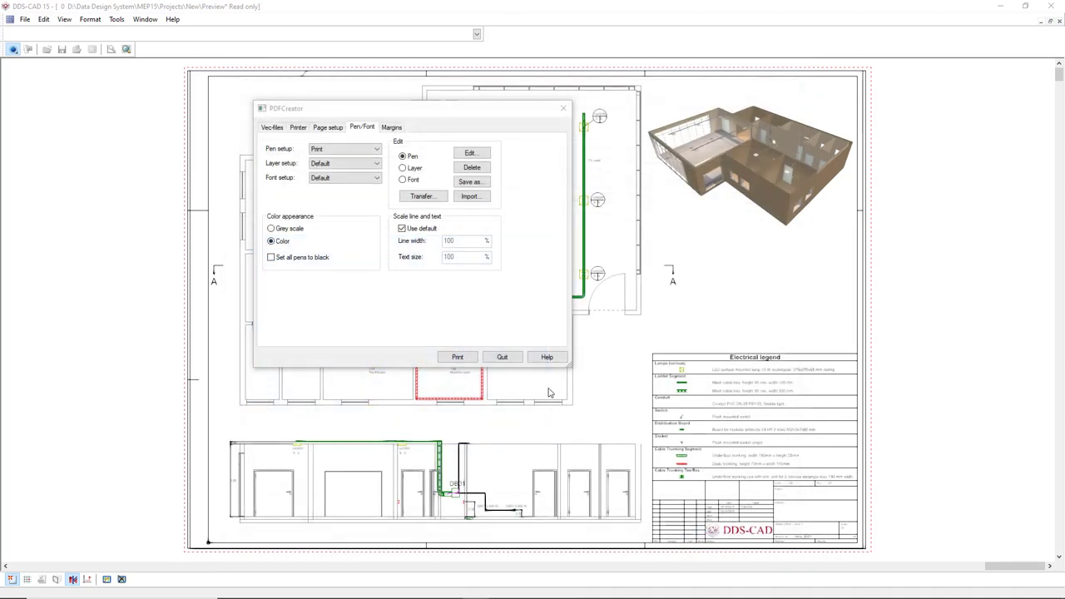
left_click(456, 358)
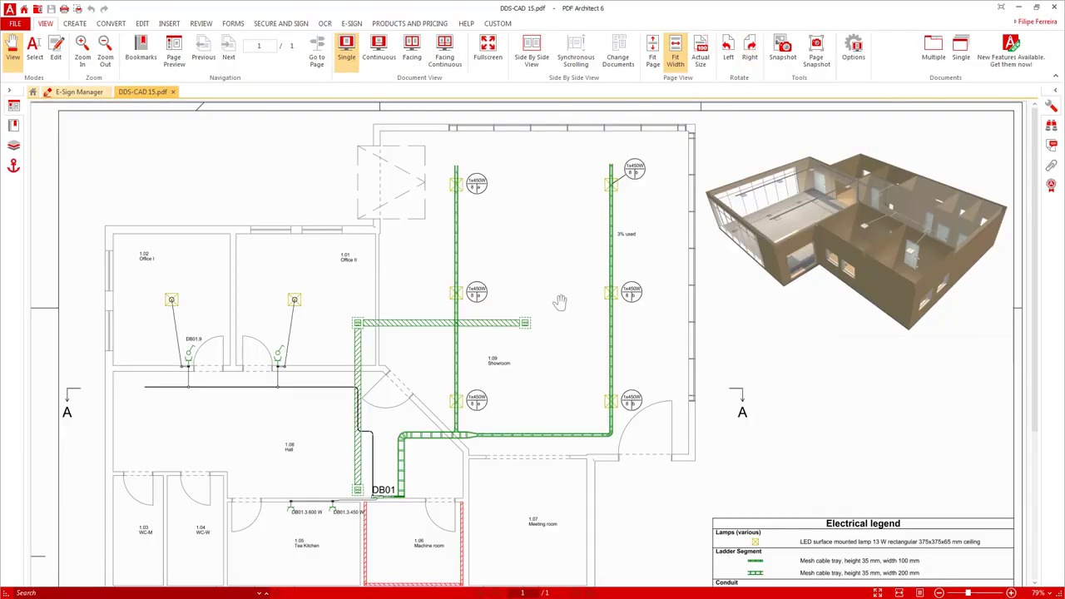
- Scroll and pan DDS-CAD 15.pdf to bring the whole Electrical legend table into view
scroll(560, 302, "down", 5)
scroll(758, 418, "up", 5, "ctrl")
left_click_drag(784, 423, 472, 383)
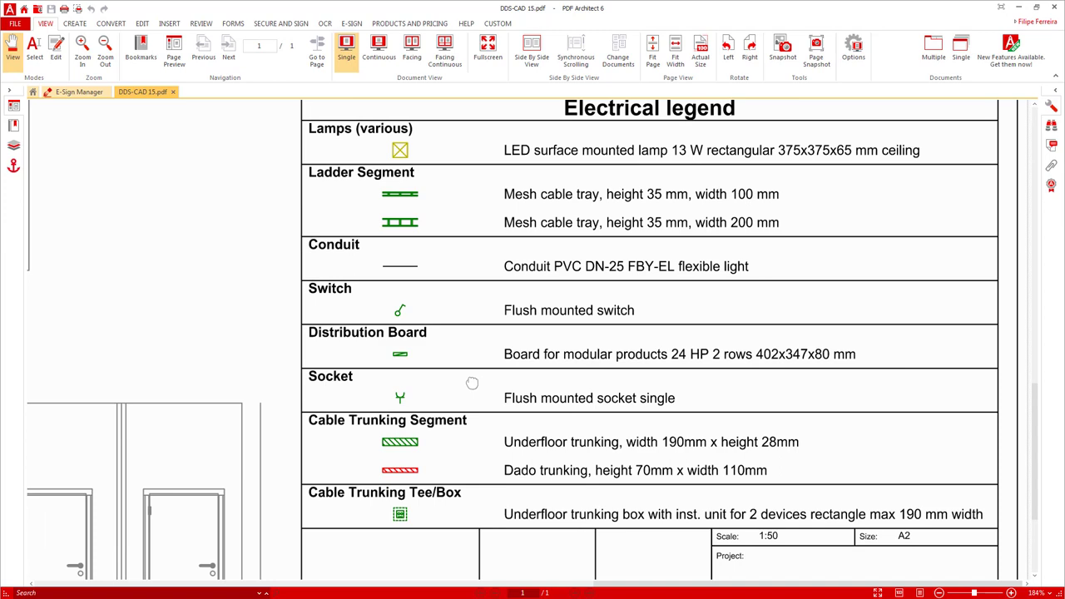